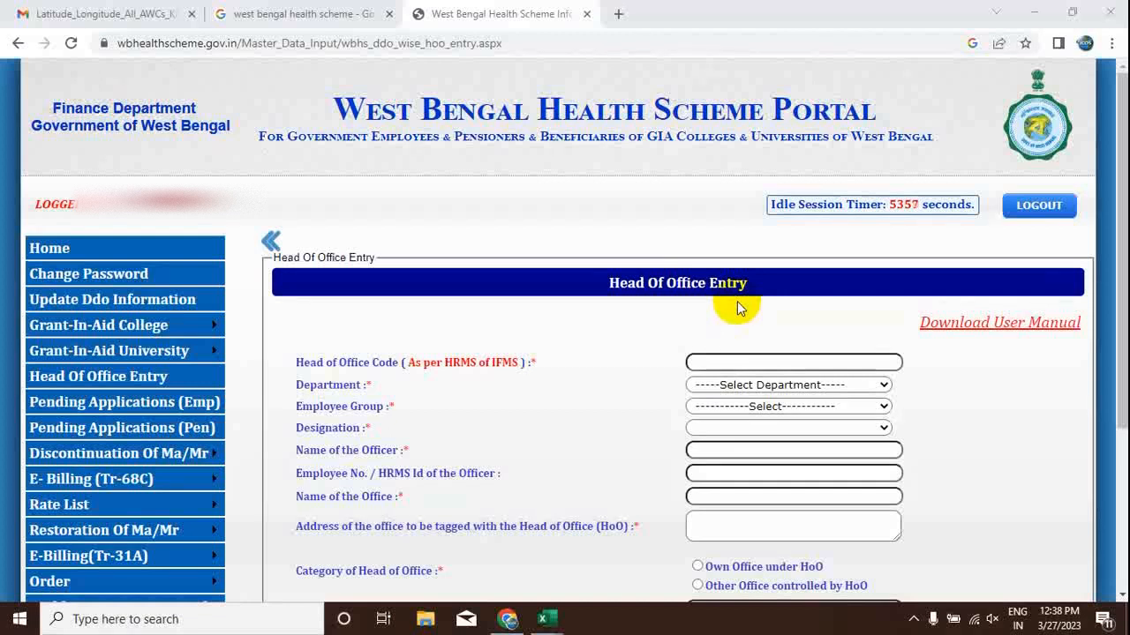
# Step: Open the West Bengal Health Scheme portal from the Google search results and dismiss the Important Notice
pyautogui.hotkey('ctrl', 'w')
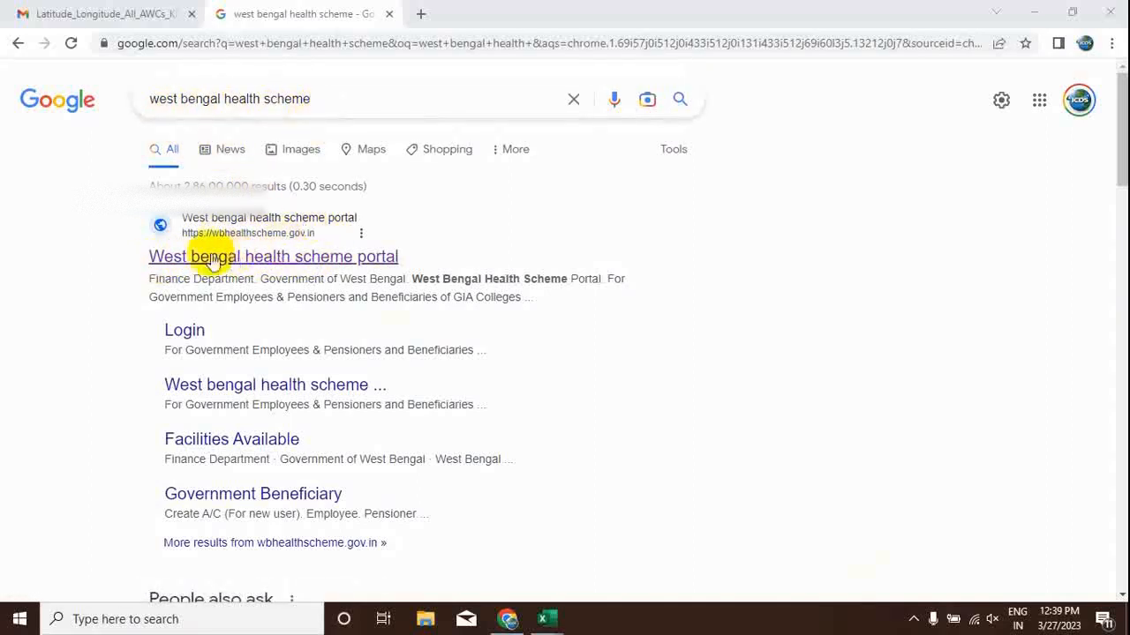
pyautogui.click(255, 261)
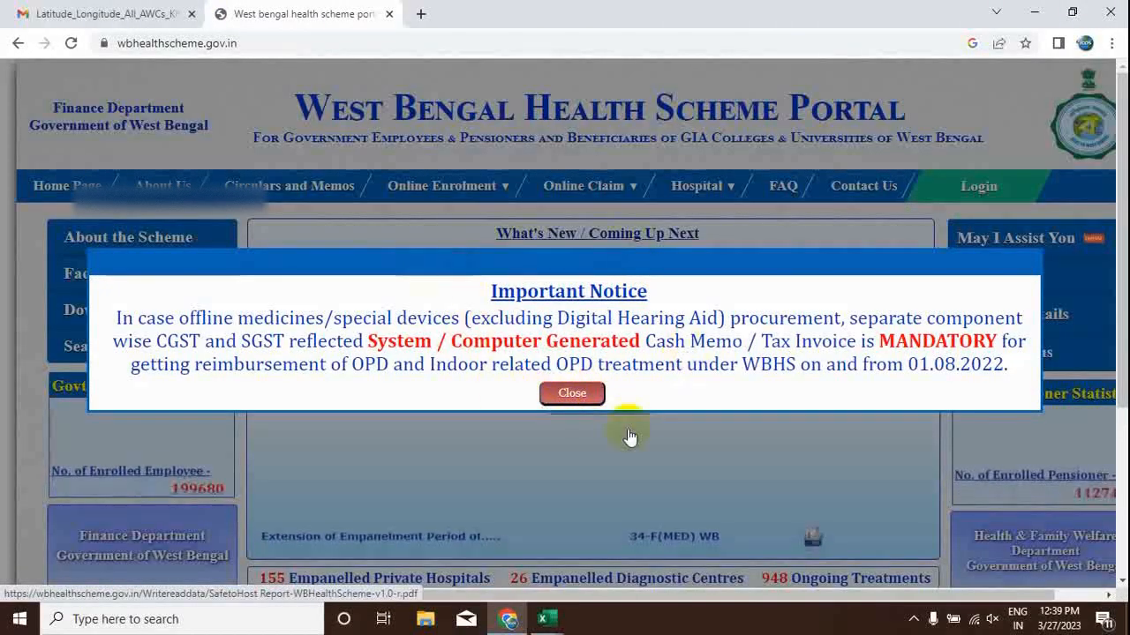
pyautogui.click(573, 399)
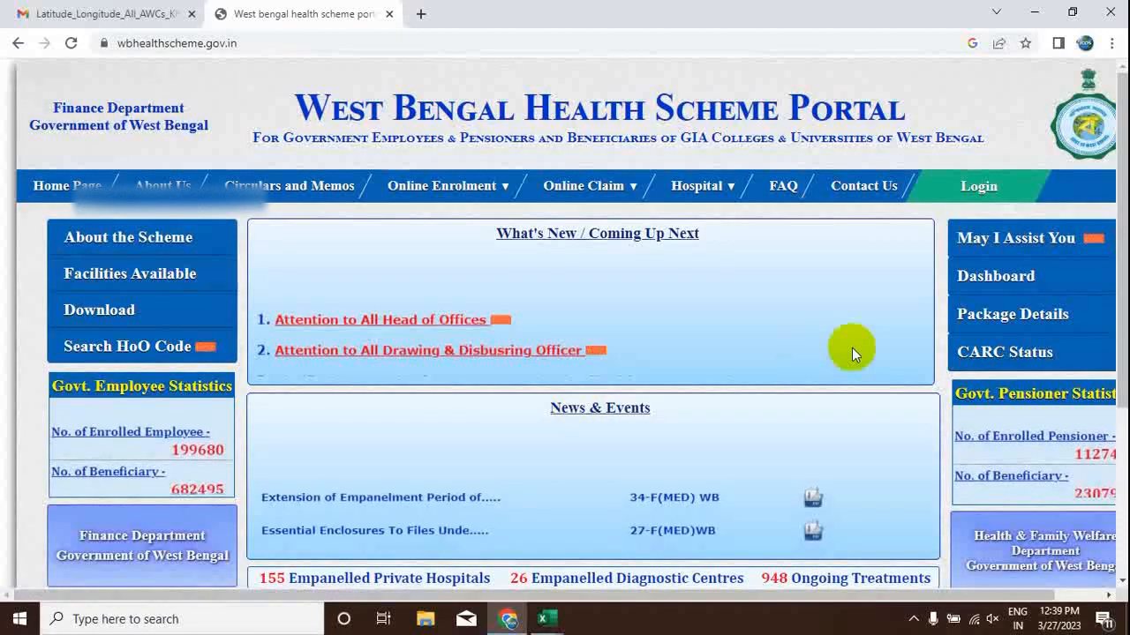
# Step: Open the HoO & DDO login page and sign in with the DDO user ID, password and captcha
pyautogui.scroll(-1, 852, 348)
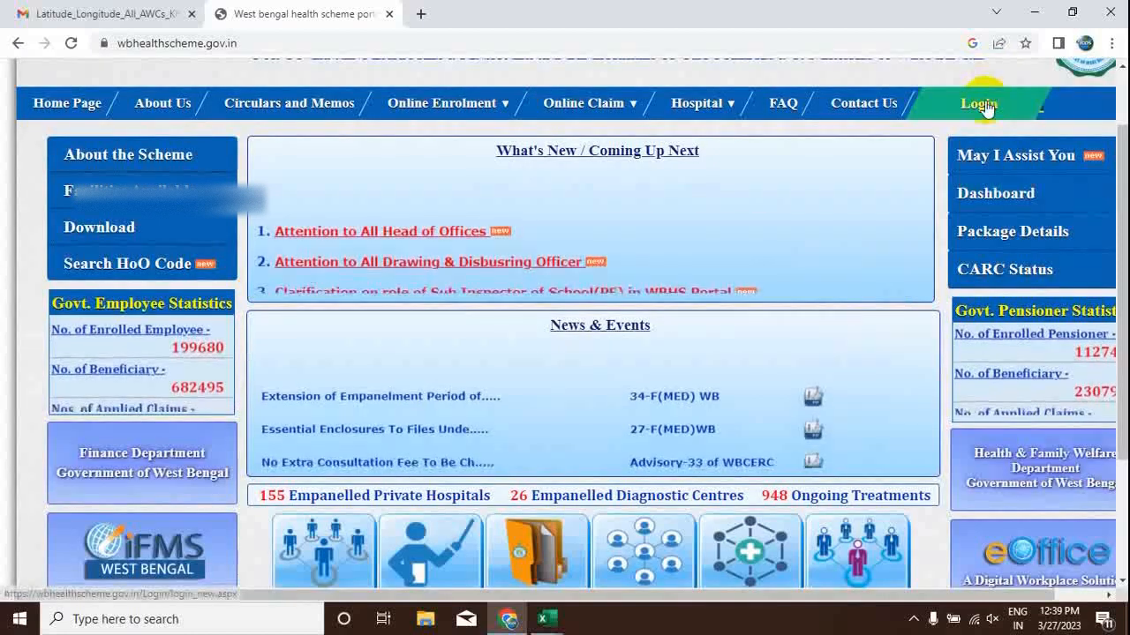
pyautogui.scroll(-1, 682, 316)
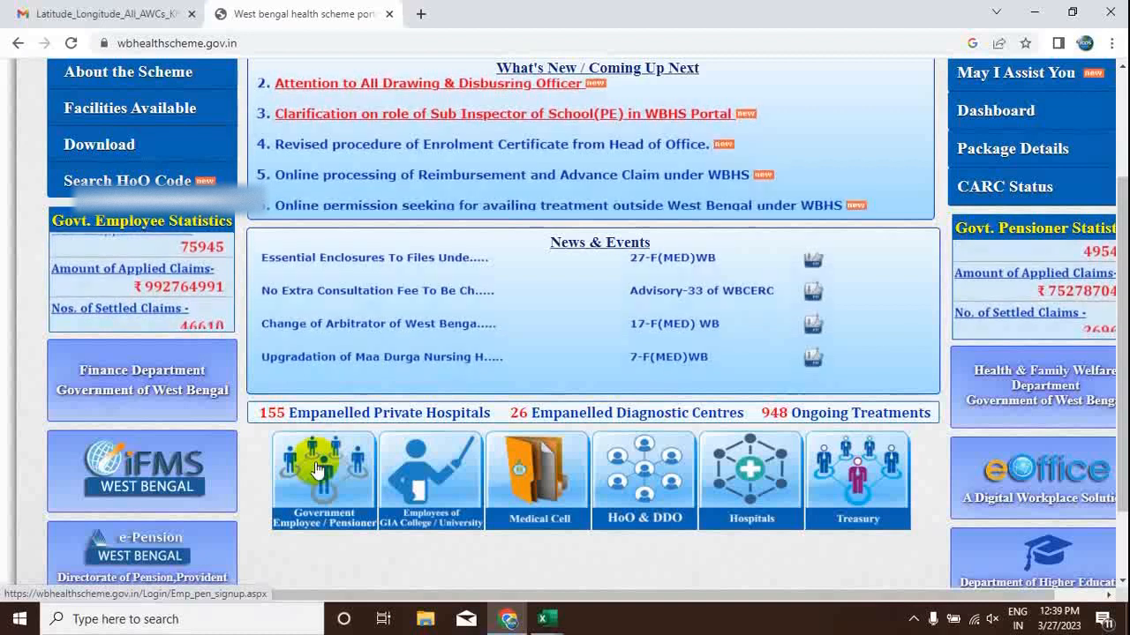
pyautogui.click(664, 499)
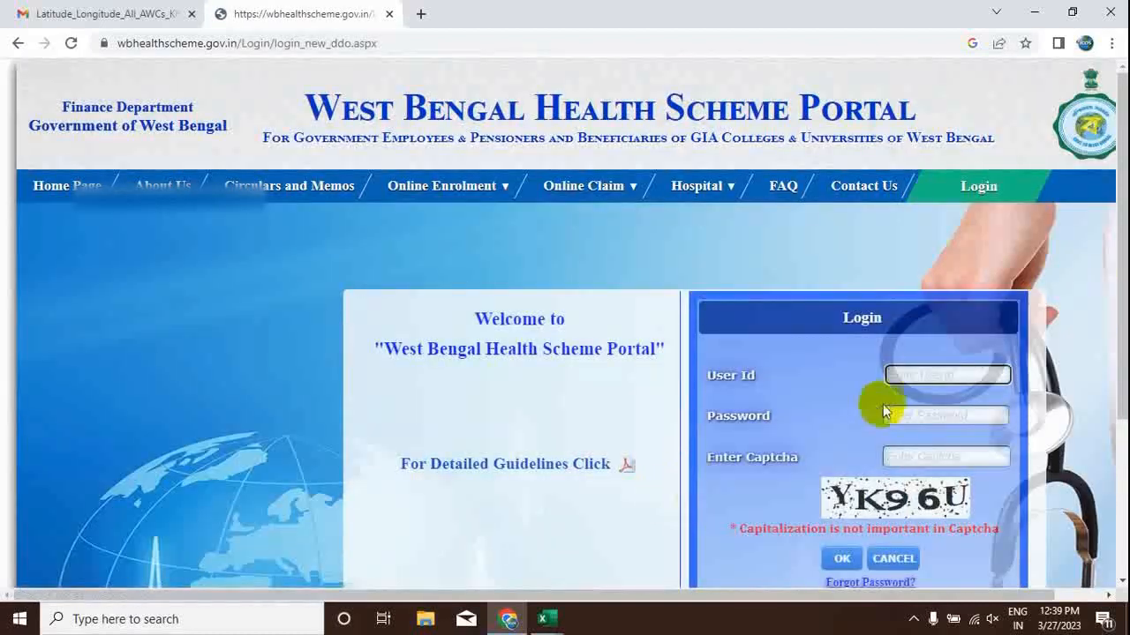
pyautogui.click(907, 377)
pyautogui.click(845, 394)
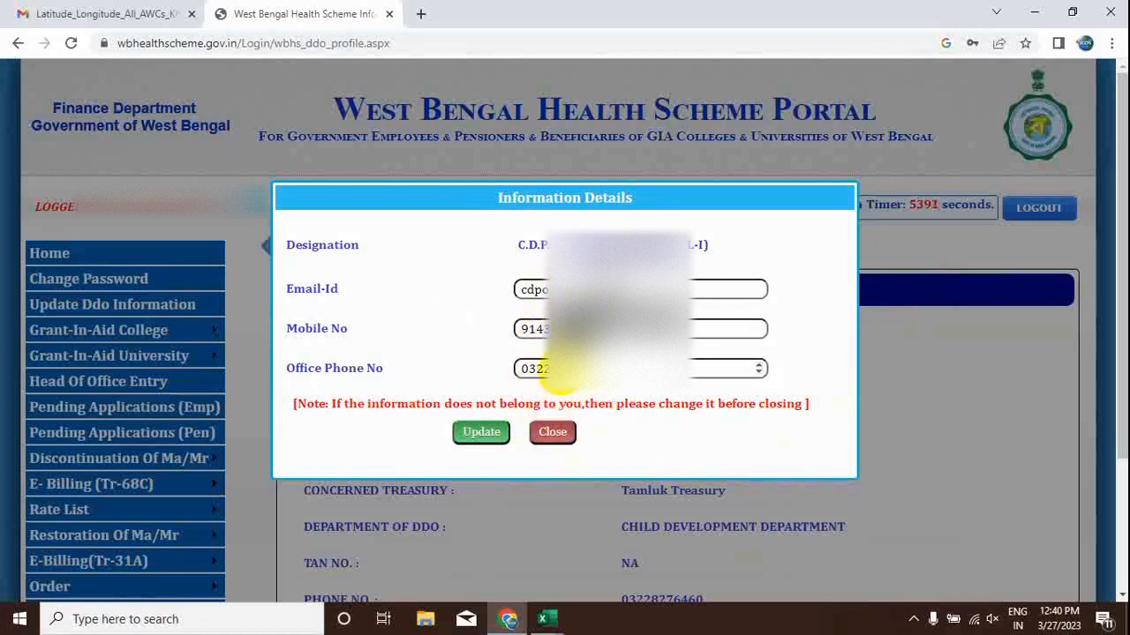
# Step: Close the DDO Information Details dialog and open the Head Of Office Entry form
pyautogui.click(471, 441)
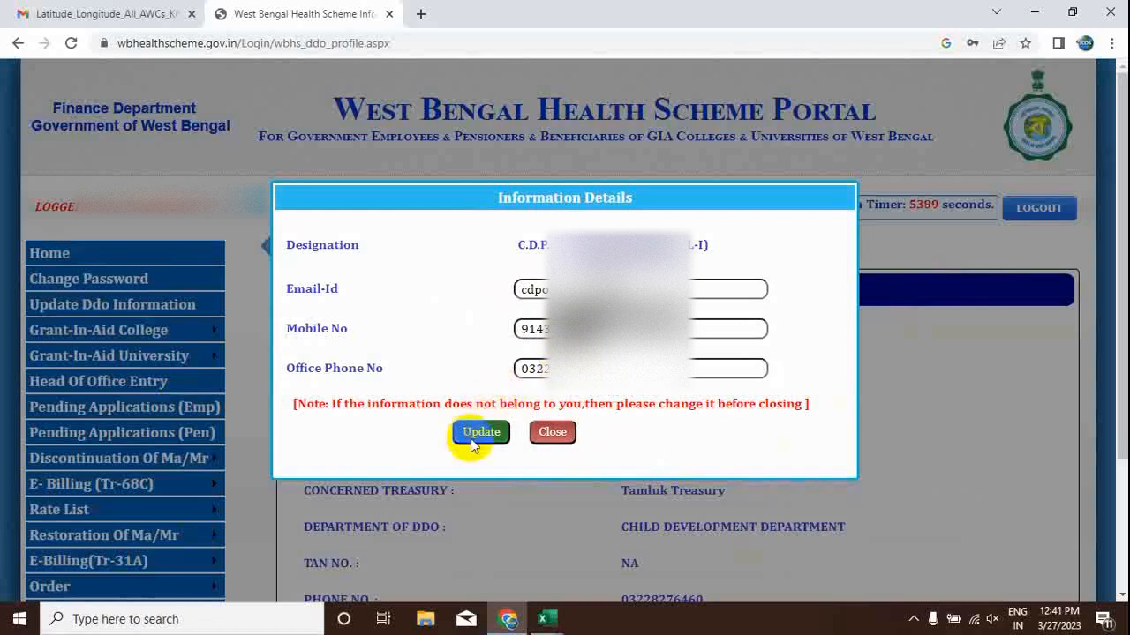
pyautogui.click(555, 436)
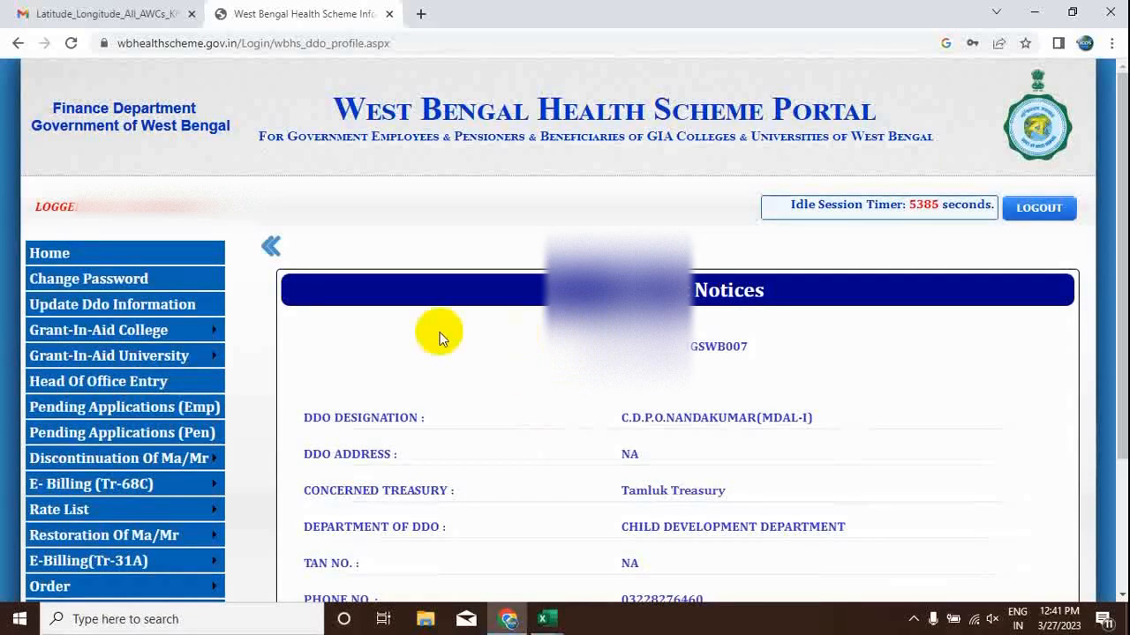
pyautogui.click(93, 384)
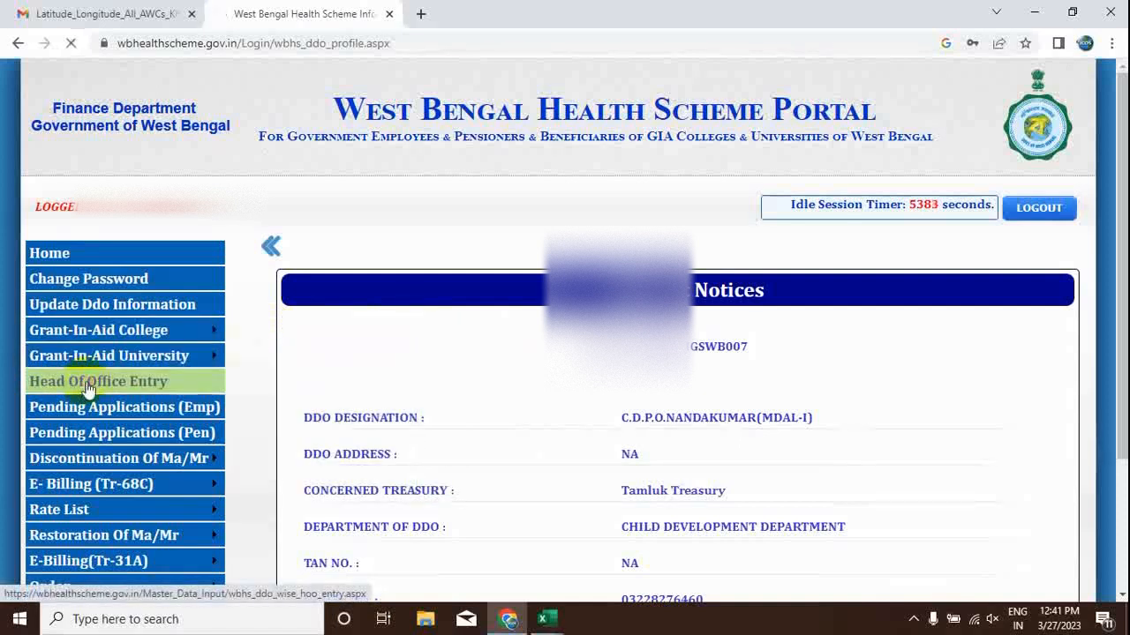
pyautogui.scroll(-1, 582, 344)
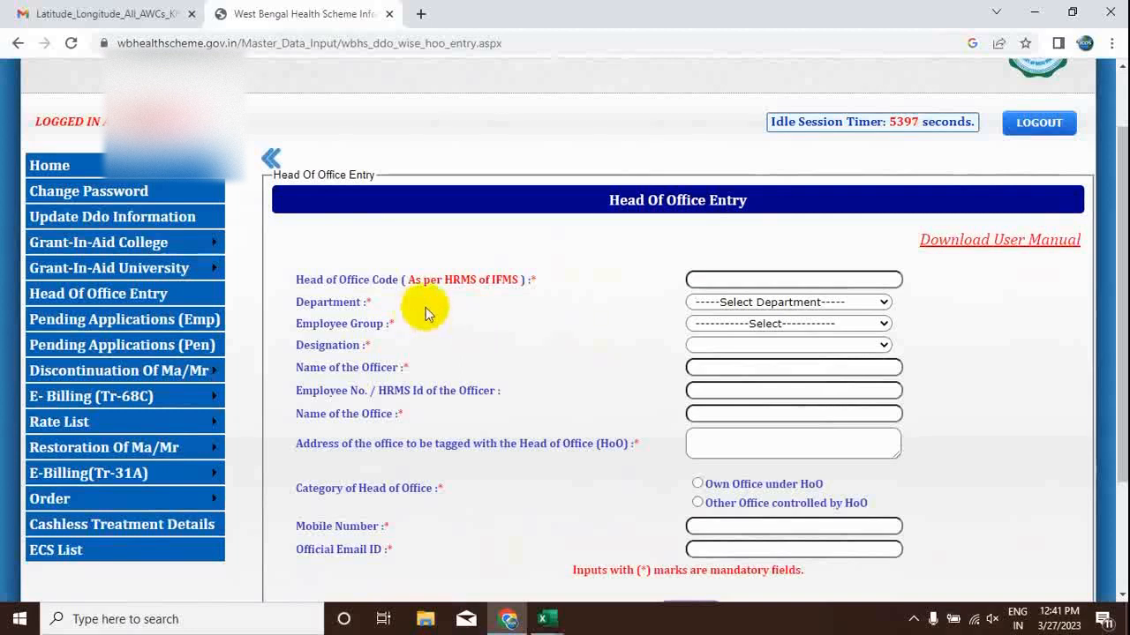
# Step: Enter the Head of Office code and set the department to WOMEN & CHILD DEV. & SOCIAL WELFARE DEPARTMENT
pyautogui.click(746, 279)
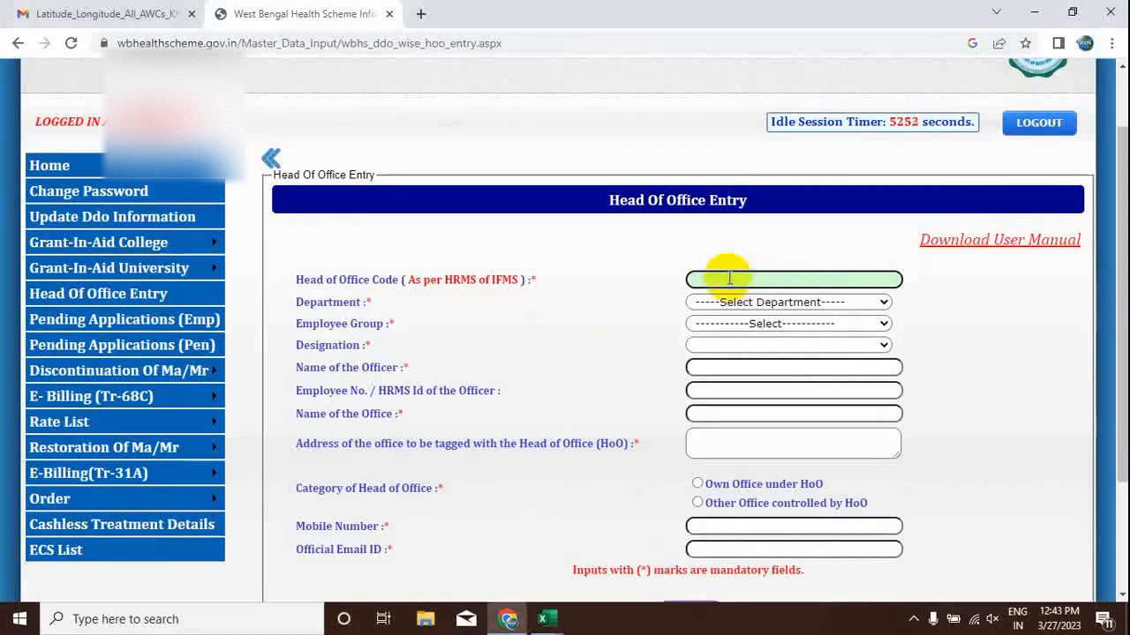
pyautogui.write('6WCH')
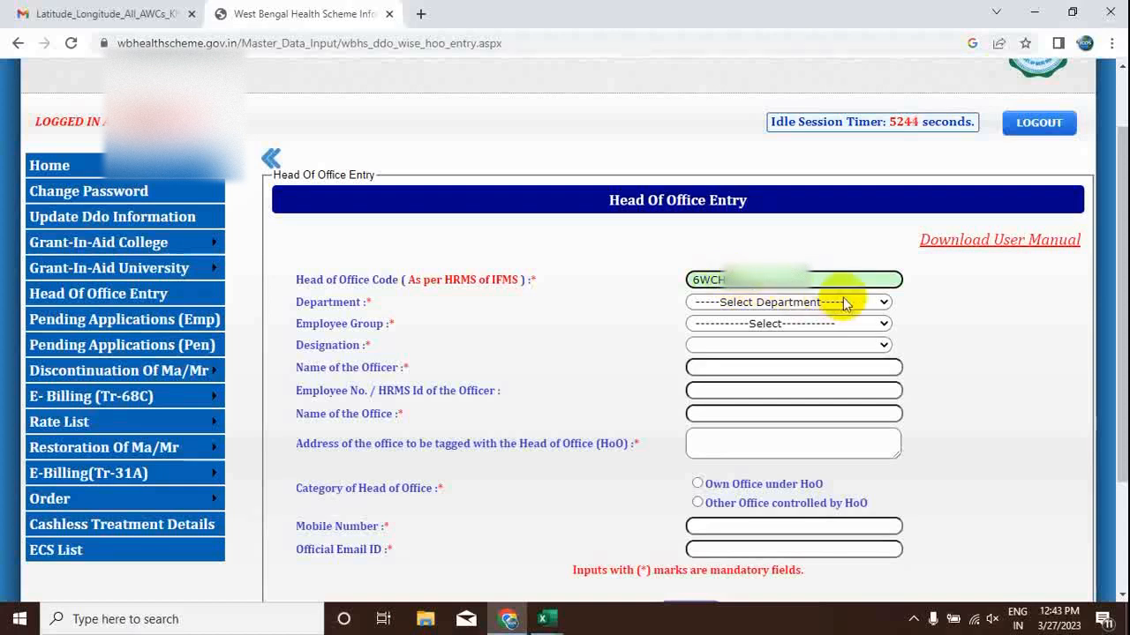
pyautogui.click(885, 303)
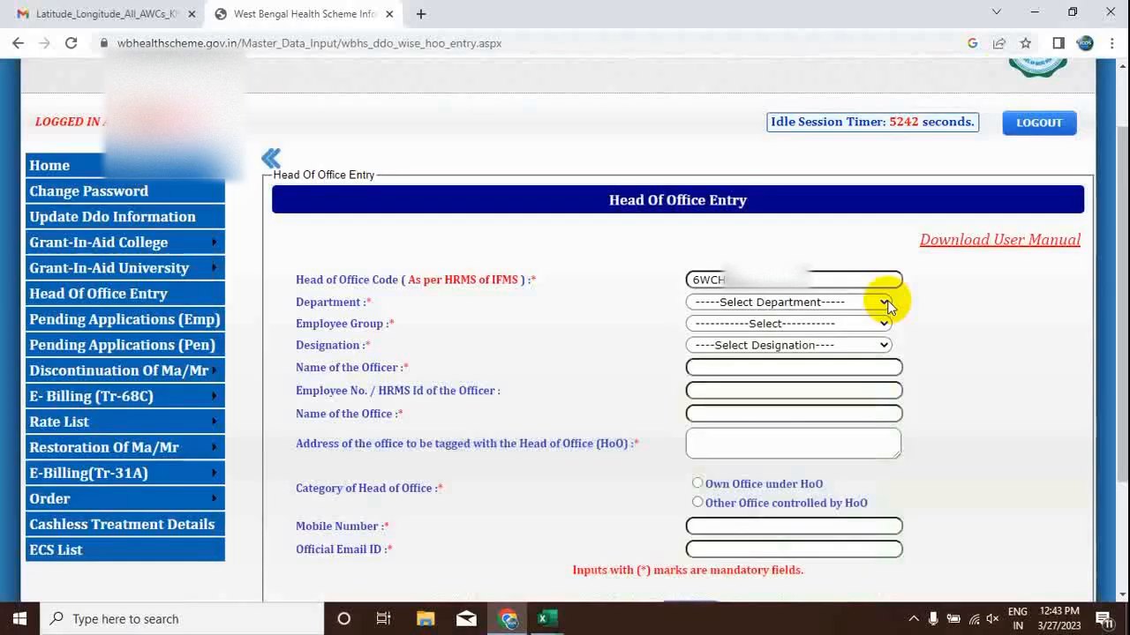
pyautogui.click(886, 303)
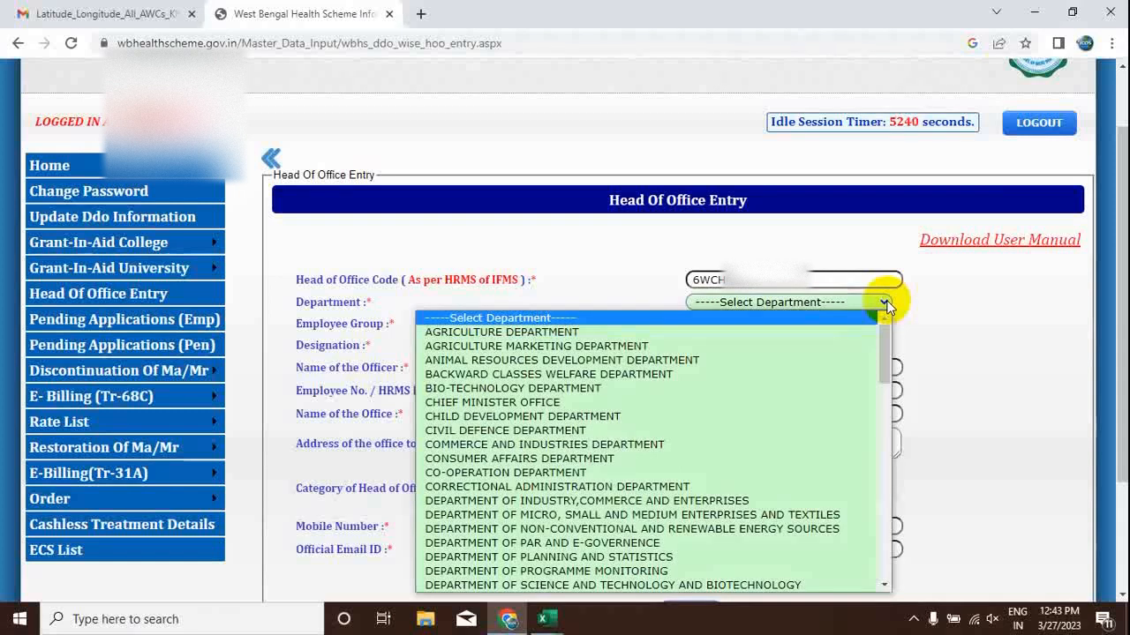
pyautogui.scroll(-5, 667, 454)
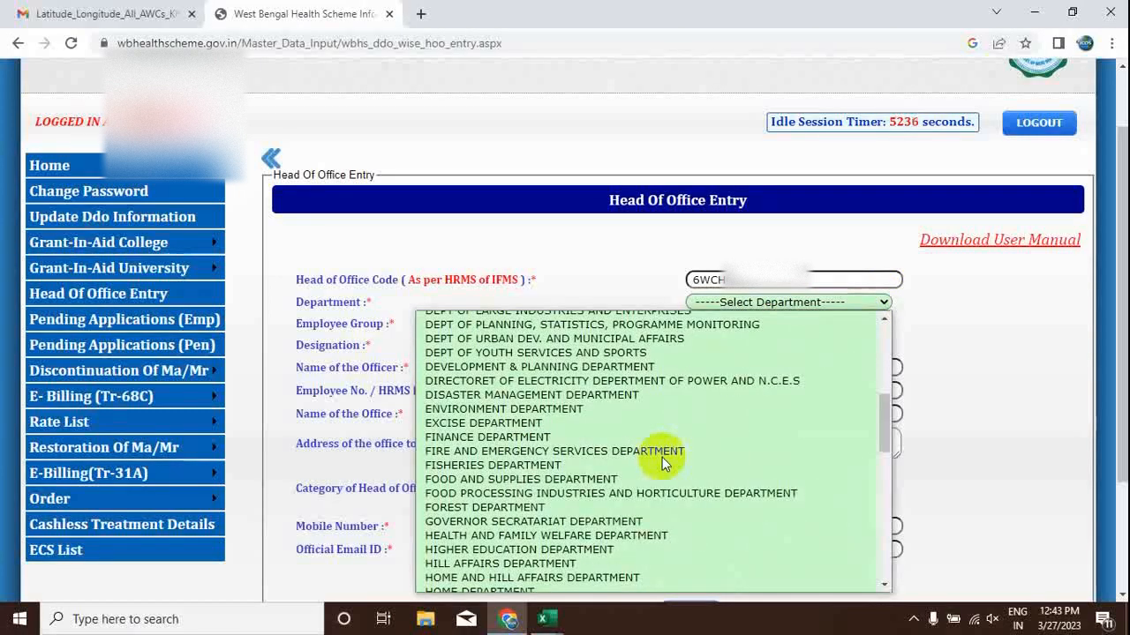
pyautogui.scroll(-4, 662, 457)
pyautogui.scroll(-10, 662, 458)
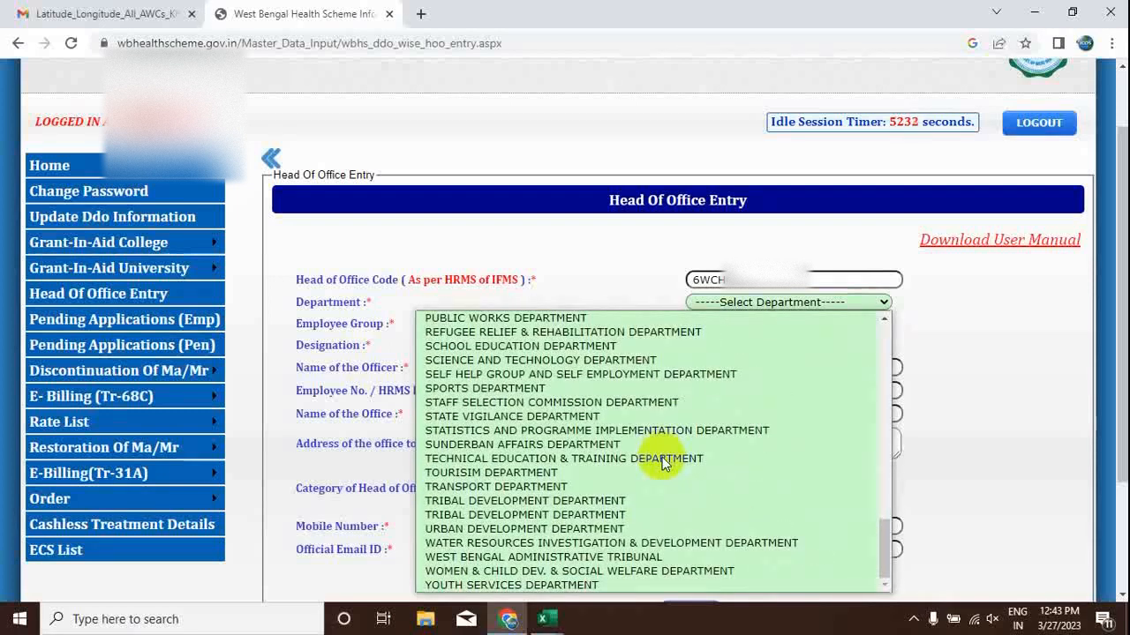
pyautogui.click(670, 570)
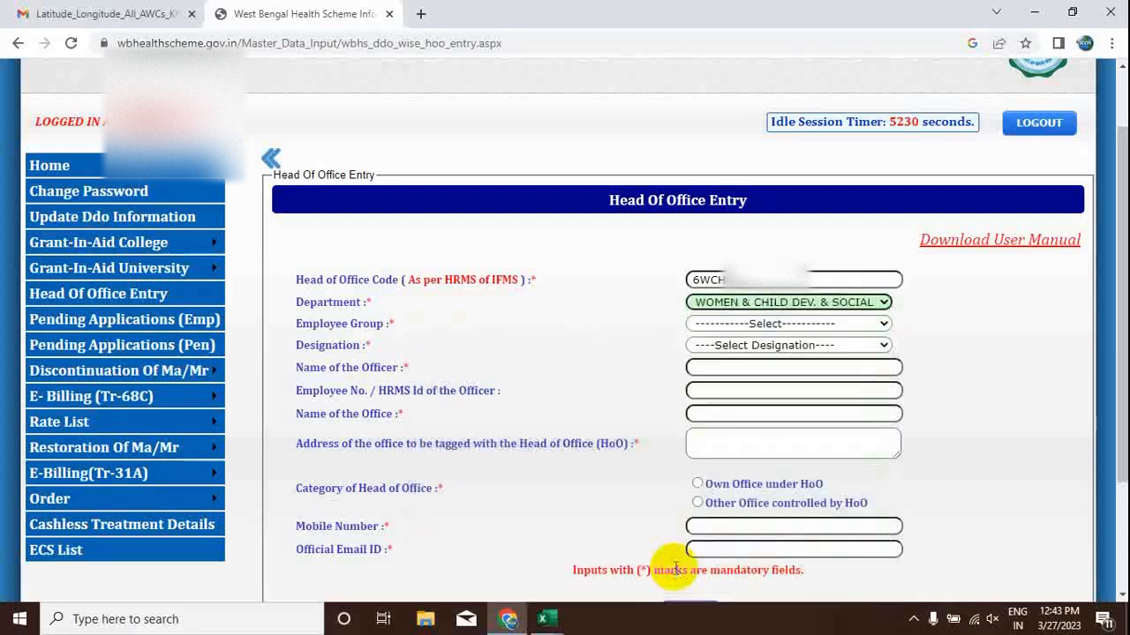
# Step: Set the employee group to GROUP A and the designation to CHILD DEVELOPMENT PROJECT OFFICER
pyautogui.click(885, 324)
pyautogui.click(761, 353)
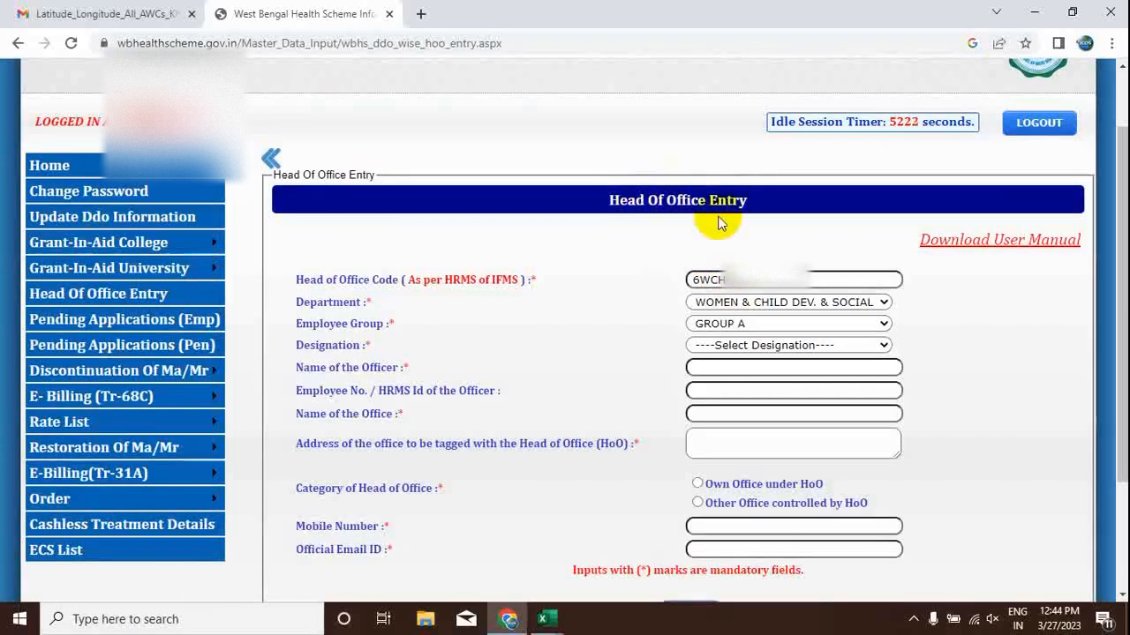
pyautogui.click(869, 353)
pyautogui.scroll(-3, 528, 238)
pyautogui.scroll(-10, 528, 239)
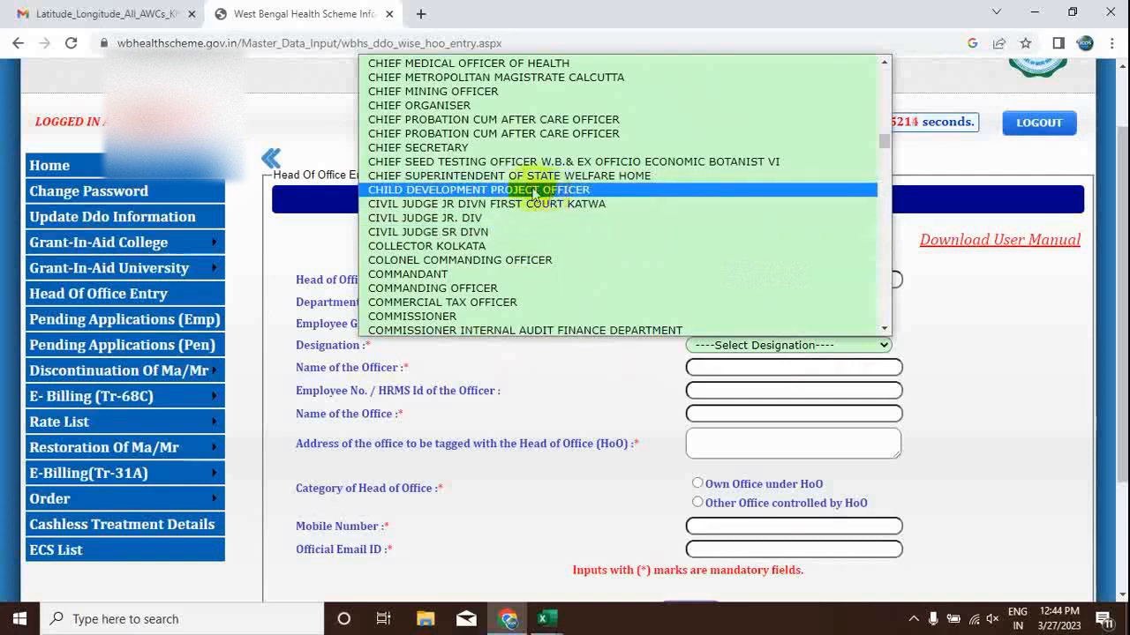
pyautogui.click(494, 189)
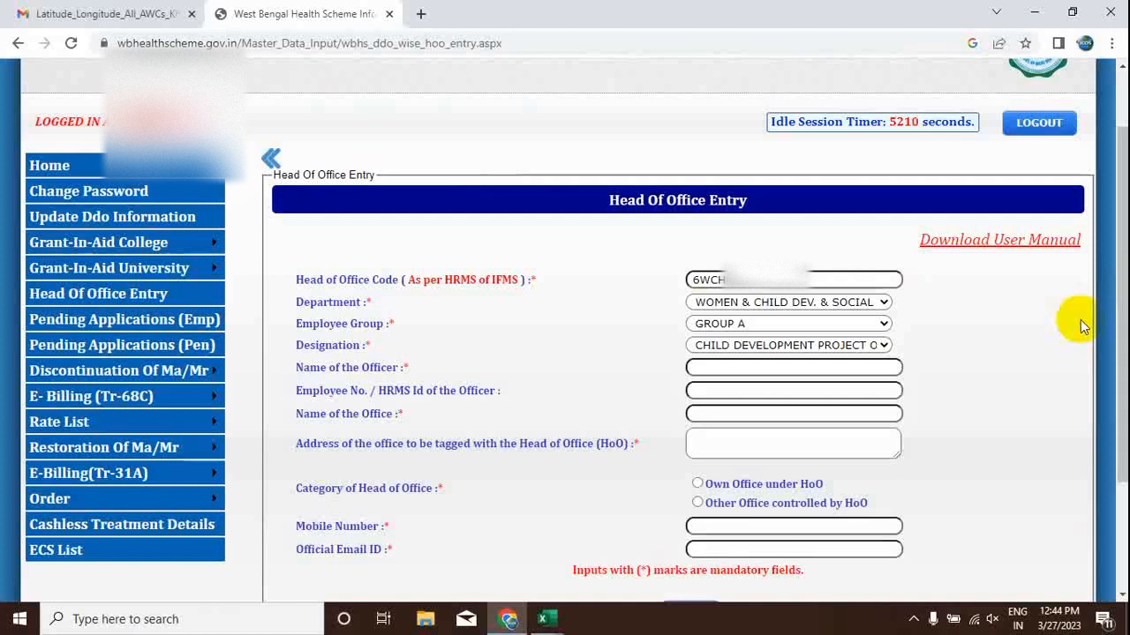
# Step: Fill in the officer's name, the employee number or HRMS ID, and the name of the office
pyautogui.click(732, 371)
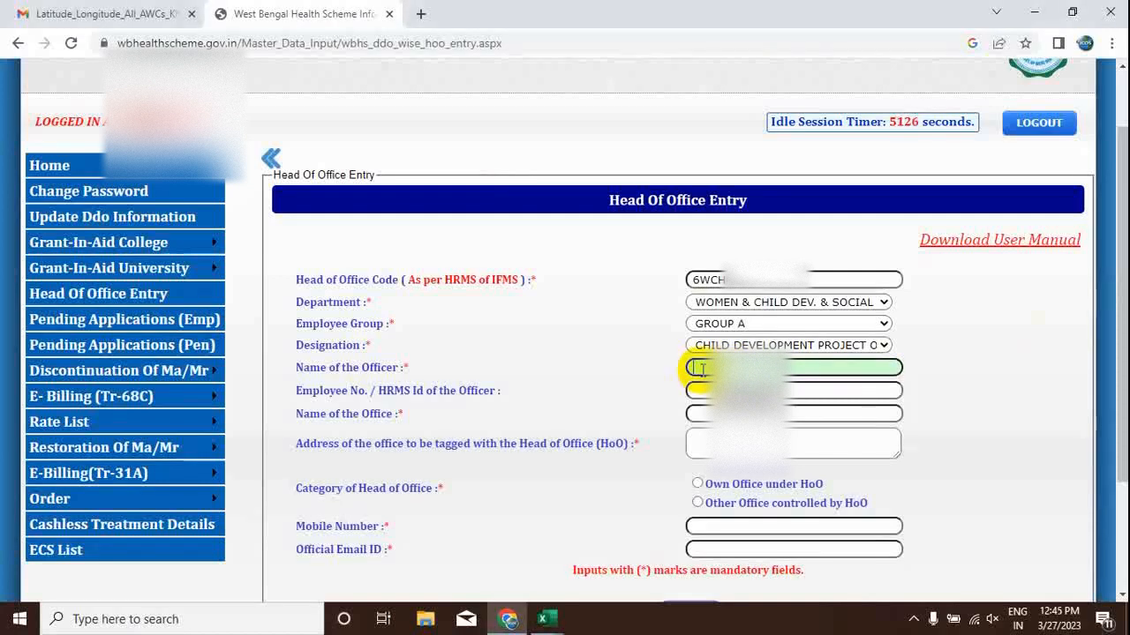
pyautogui.write('HIM')
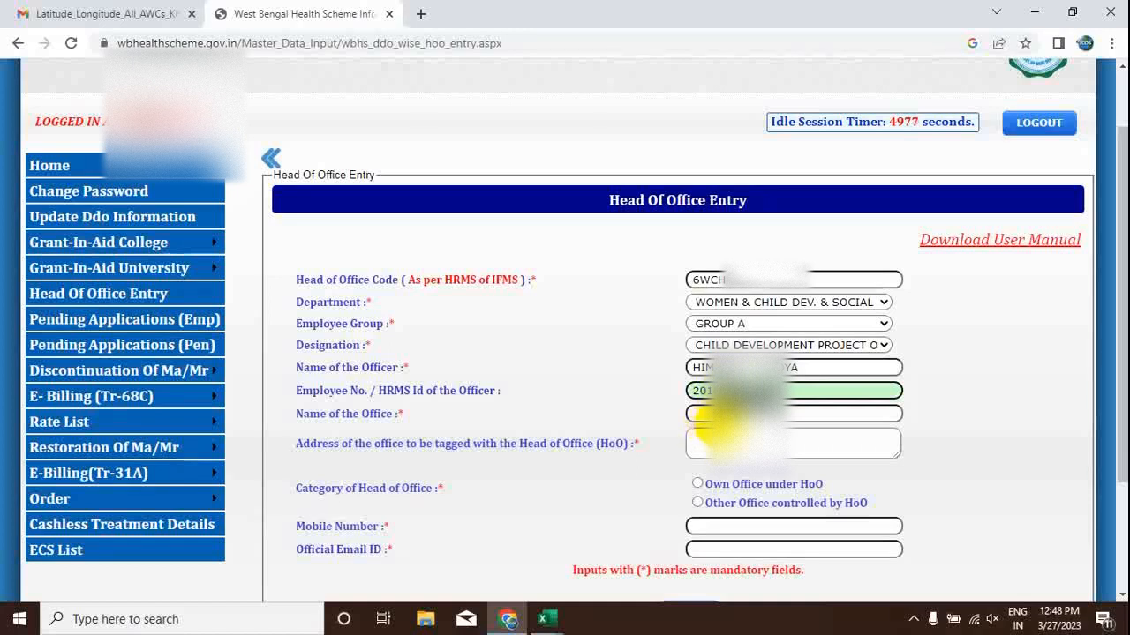
pyautogui.click(711, 414)
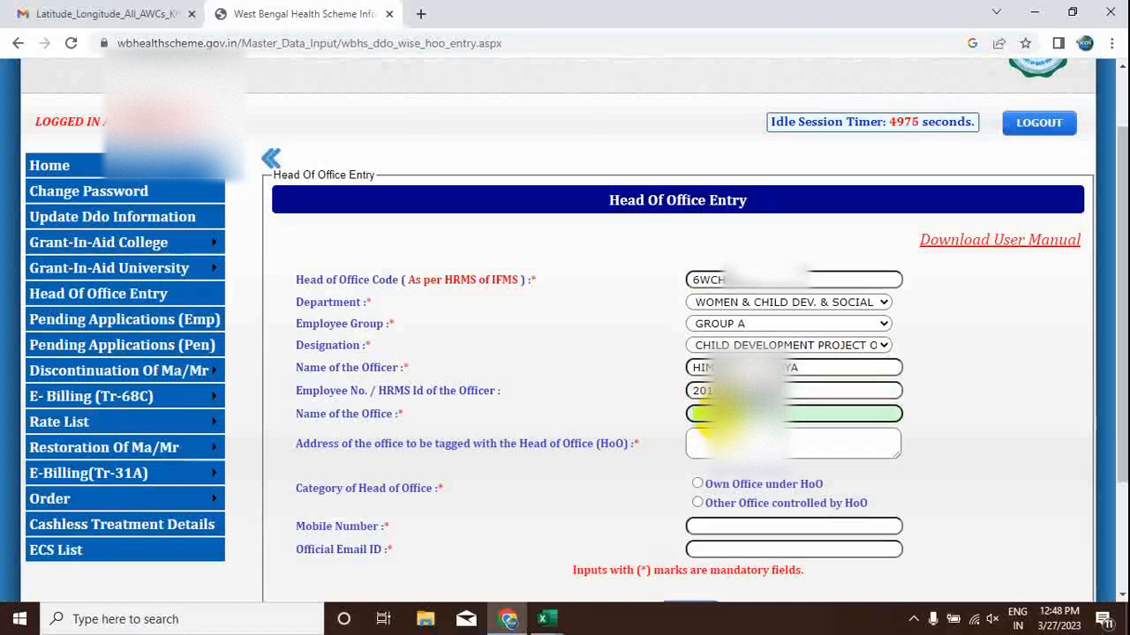
pyautogui.write('OFF')
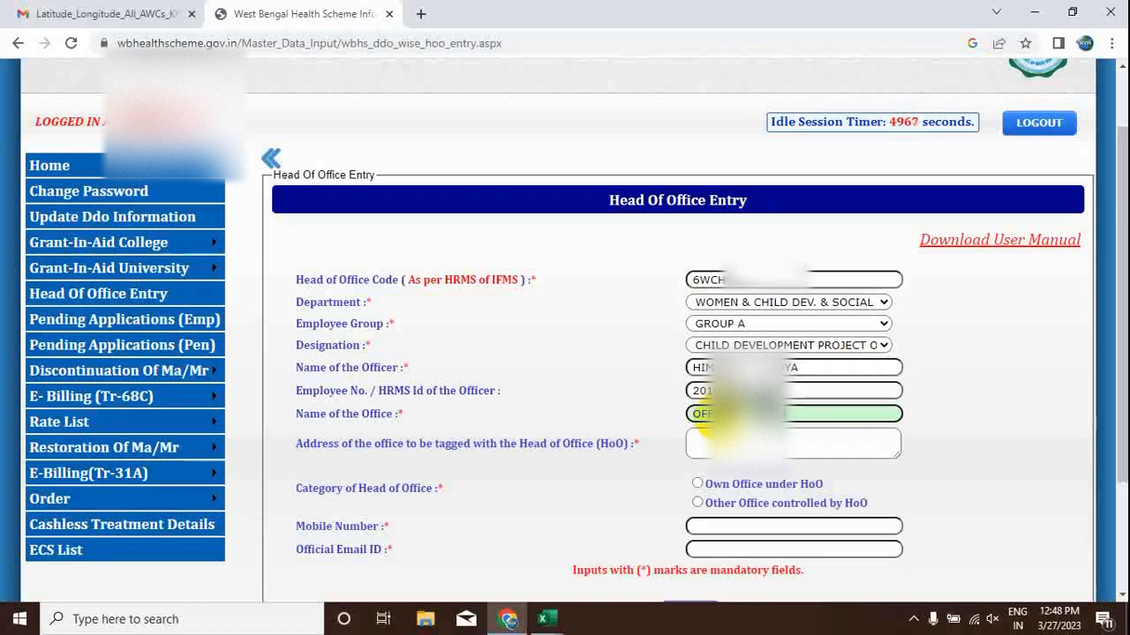
pyautogui.write('MAHISHADAL-I')
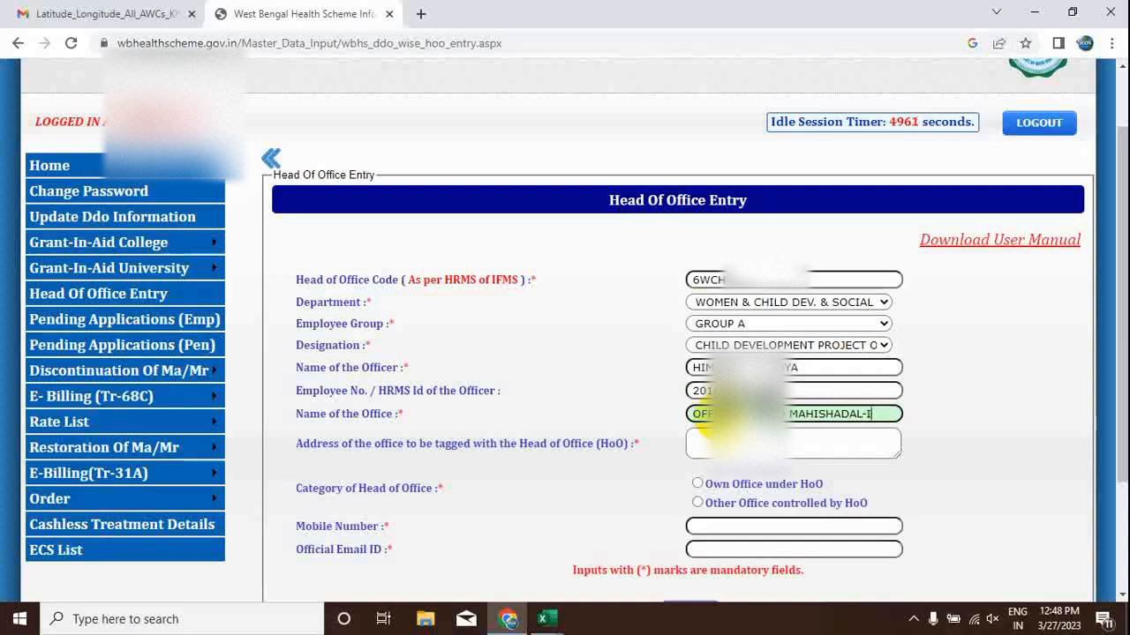
# Step: Enter the address of the tagged office and set the Head of Office category to Own Office under HoO
pyautogui.click(706, 439)
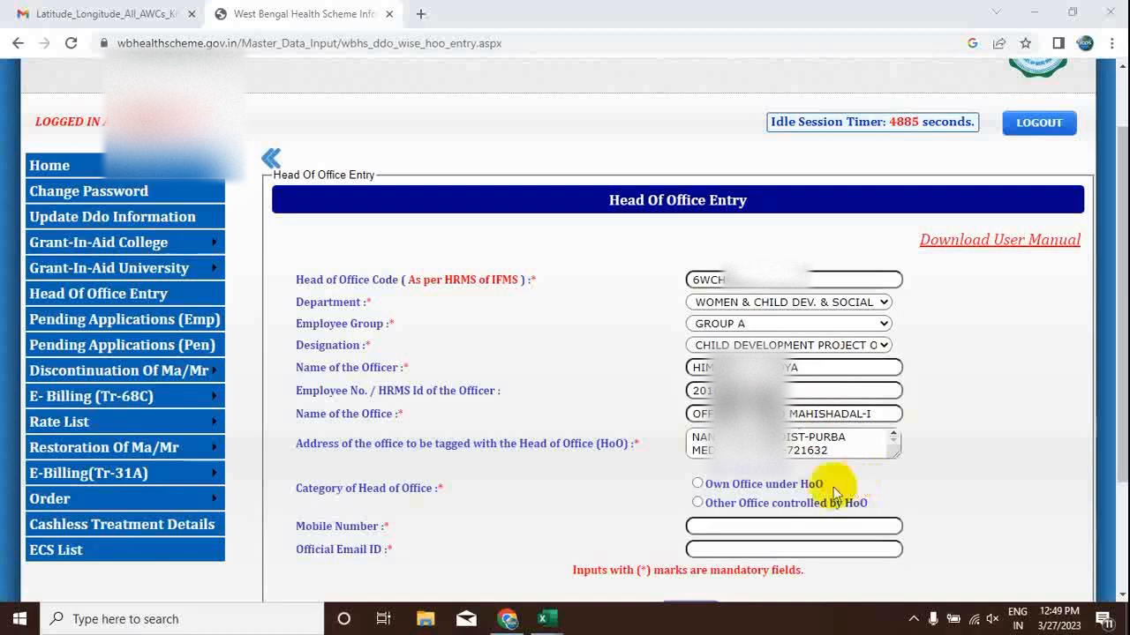
pyautogui.click(698, 503)
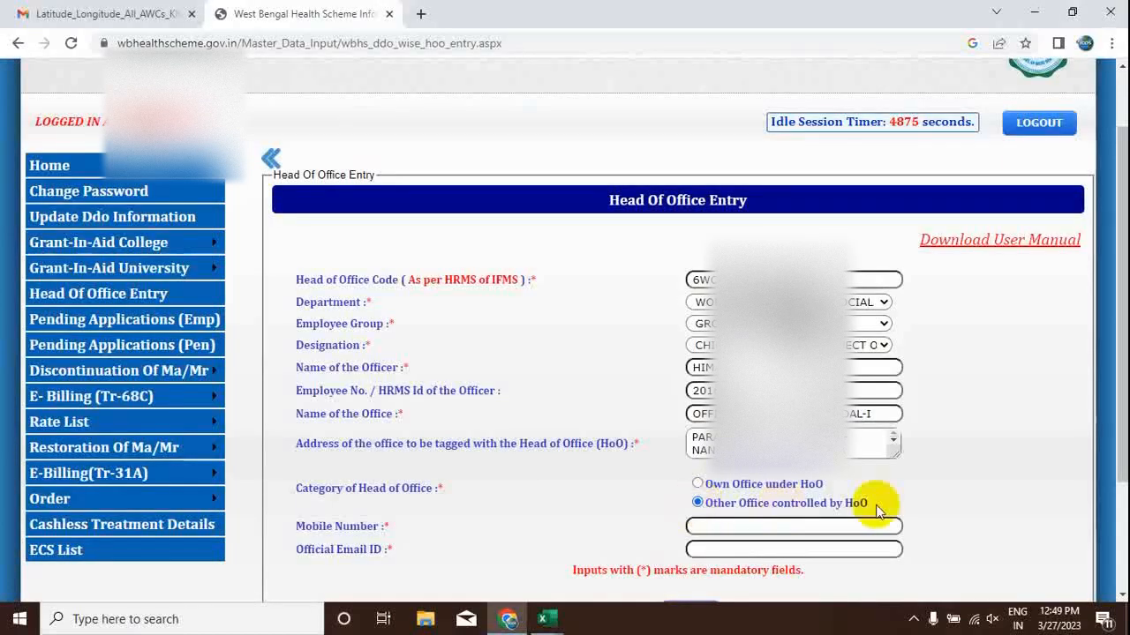
pyautogui.click(698, 484)
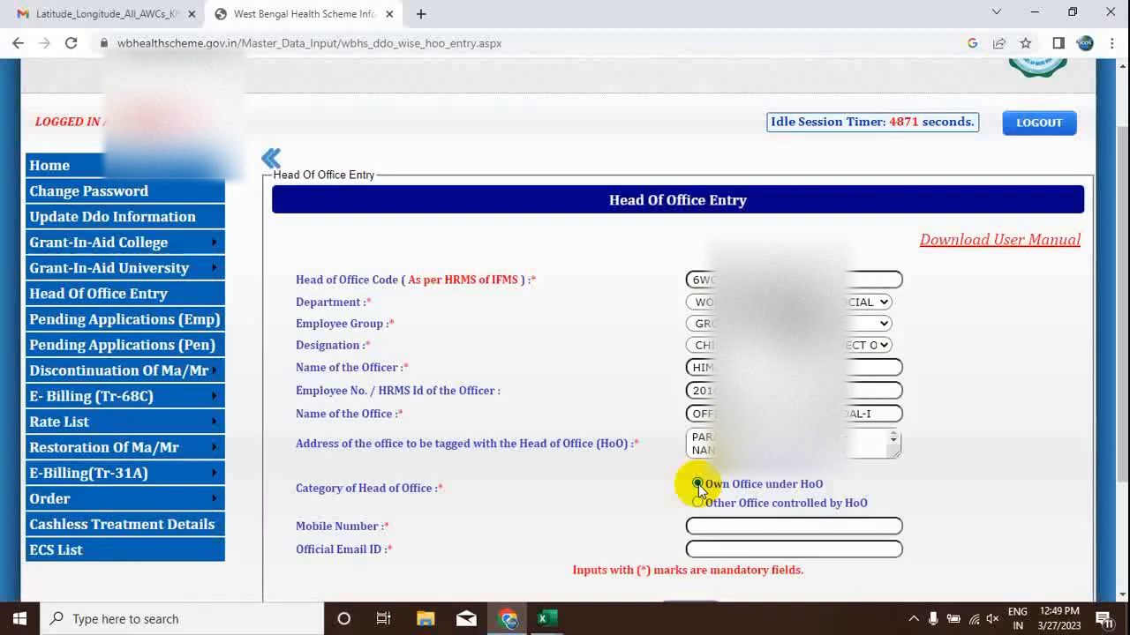
# Step: Fill in the mobile number and official email ID, and save the Head of Office entry
pyautogui.scroll(-2, 960, 484)
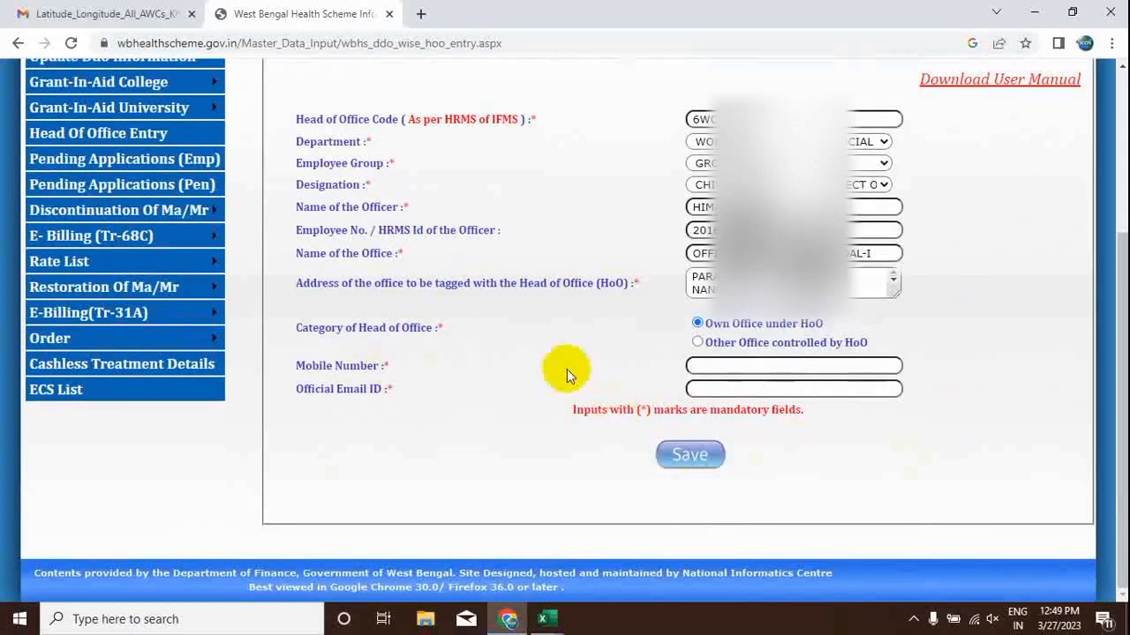
pyautogui.click(720, 366)
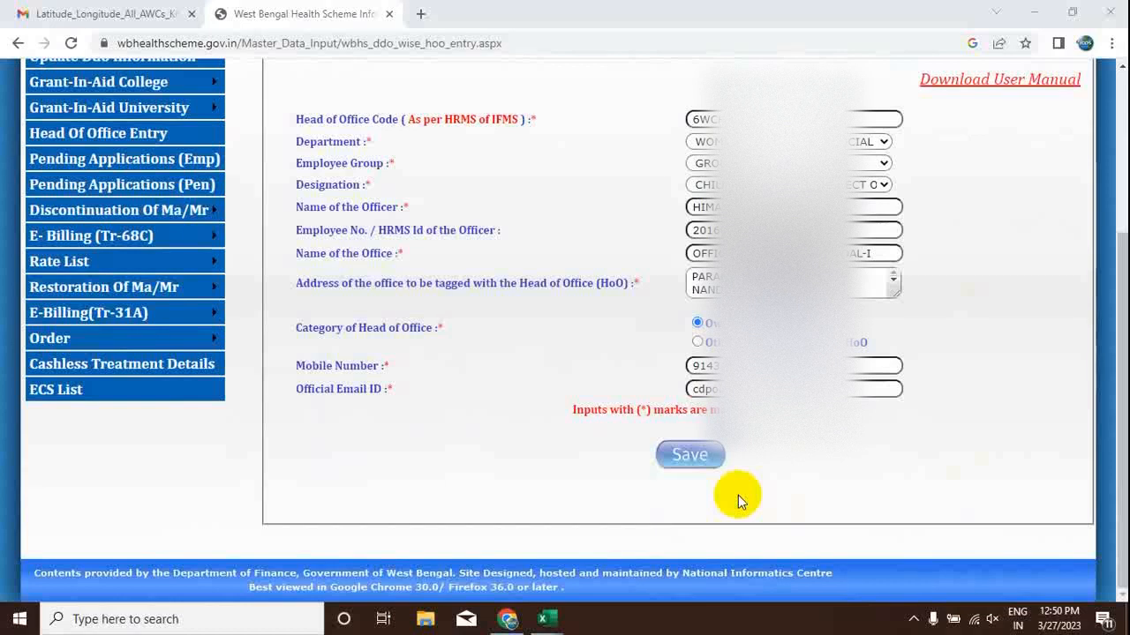
pyautogui.click(690, 466)
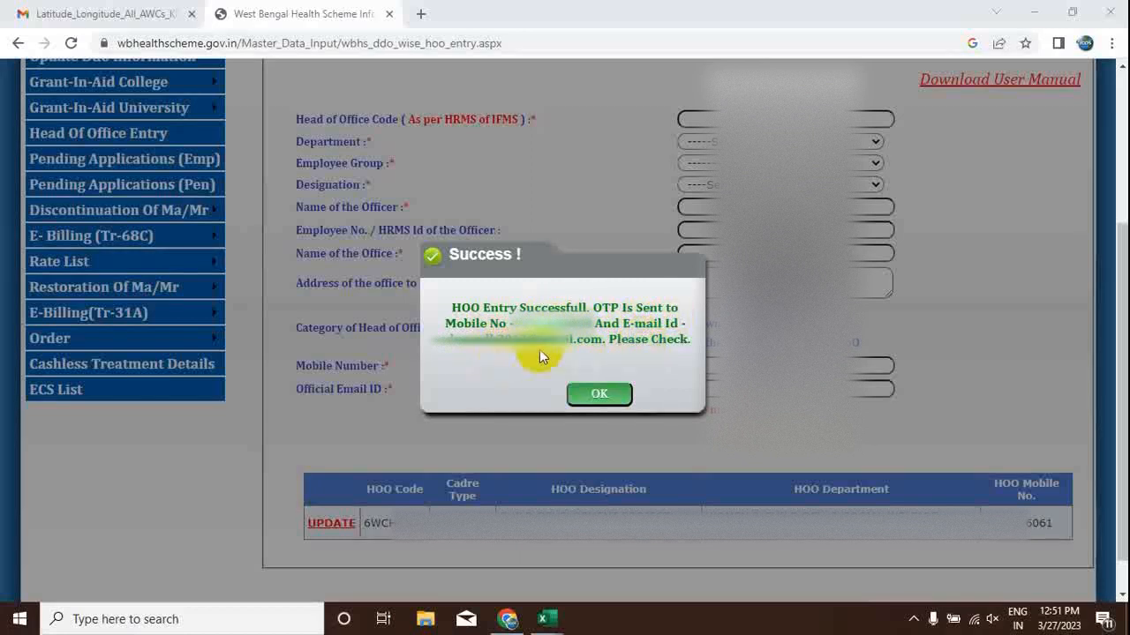
pyautogui.click(605, 399)
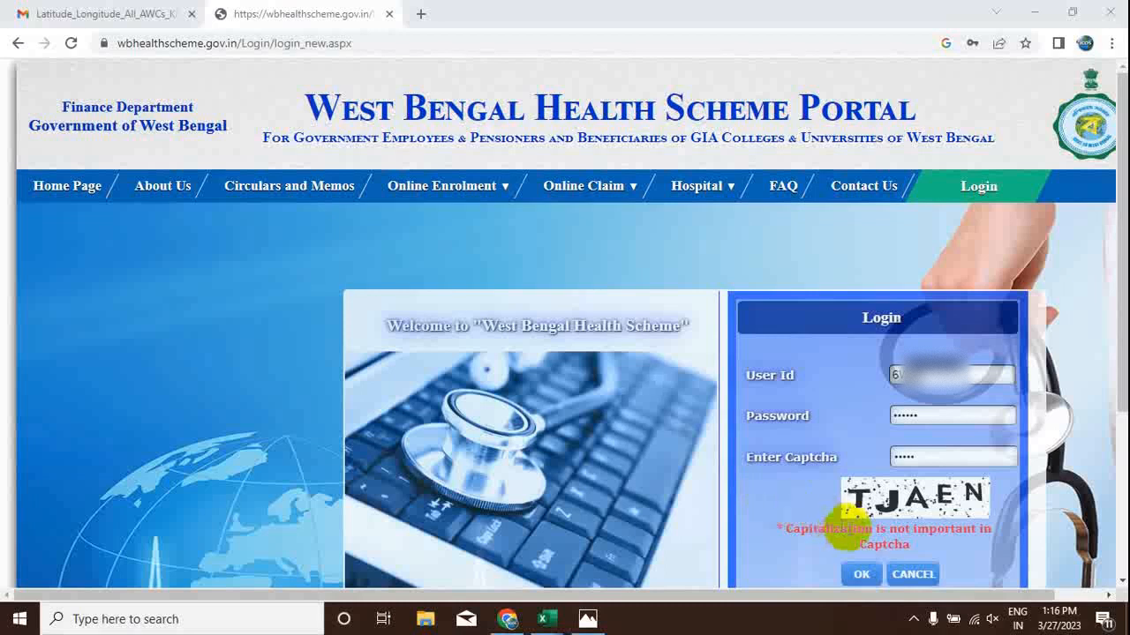
# Step: Try to log in to the portal with the Head of Office user ID, password and captcha
pyautogui.click(864, 577)
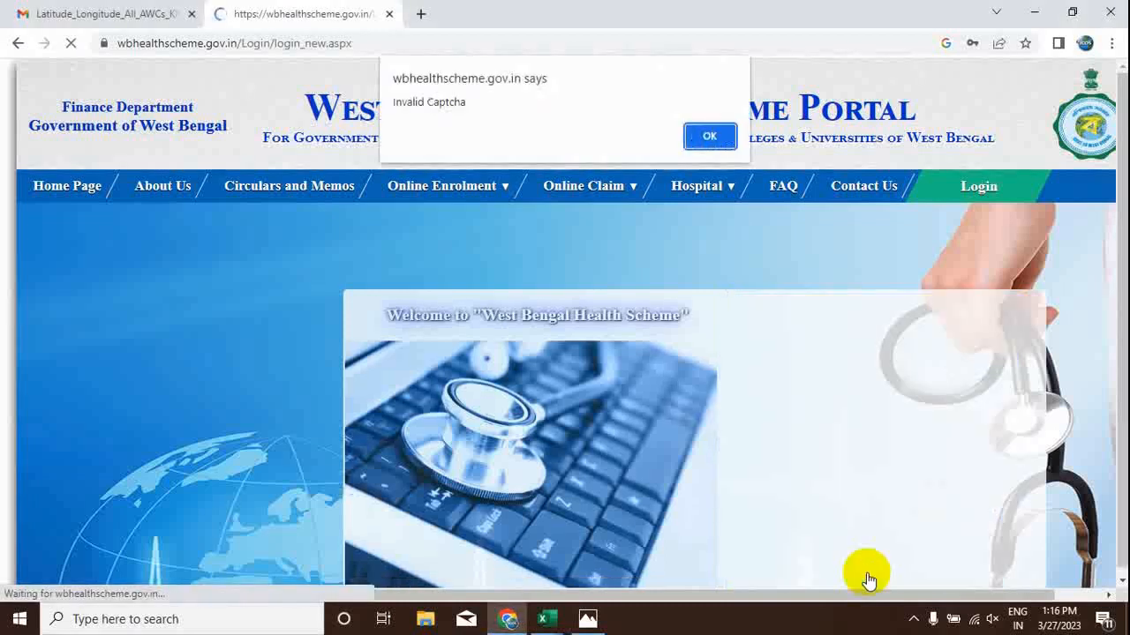
pyautogui.click(712, 135)
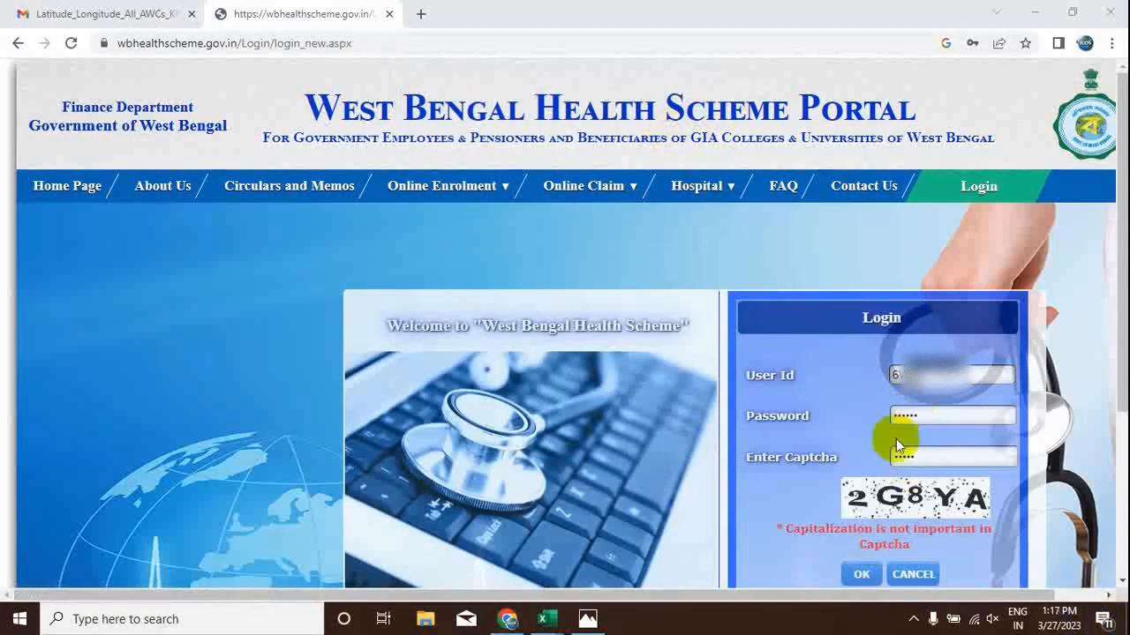
# Step: Submit the Head of Office login form, dismiss the alert, and log in again with the credentials and the new captcha
pyautogui.click(860, 574)
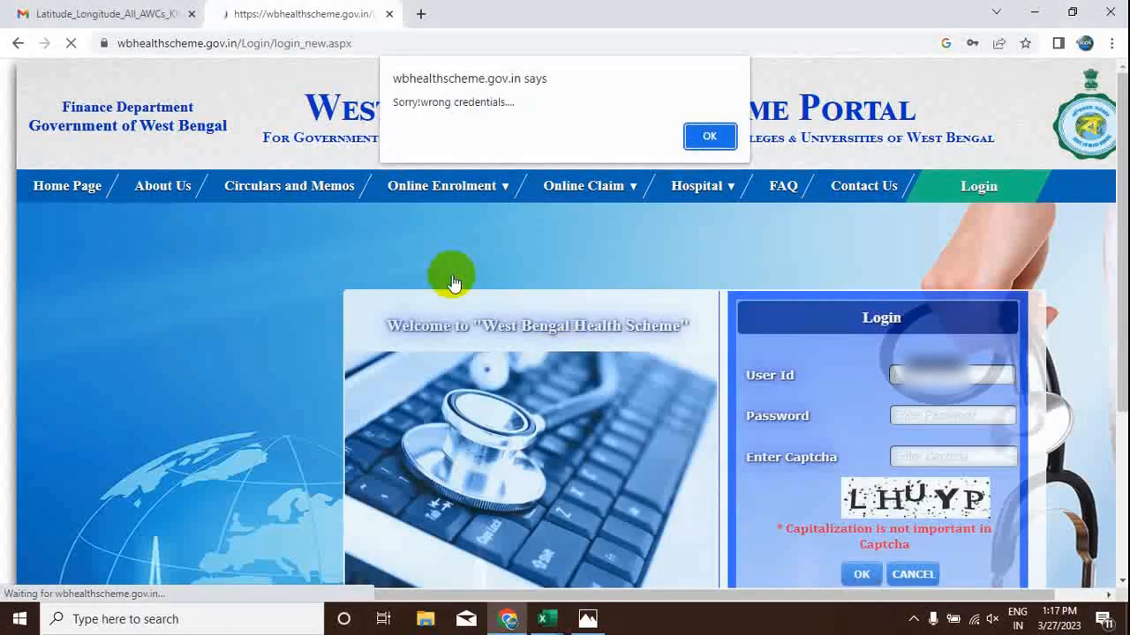
pyautogui.click(710, 136)
pyautogui.moveTo(697, 186)
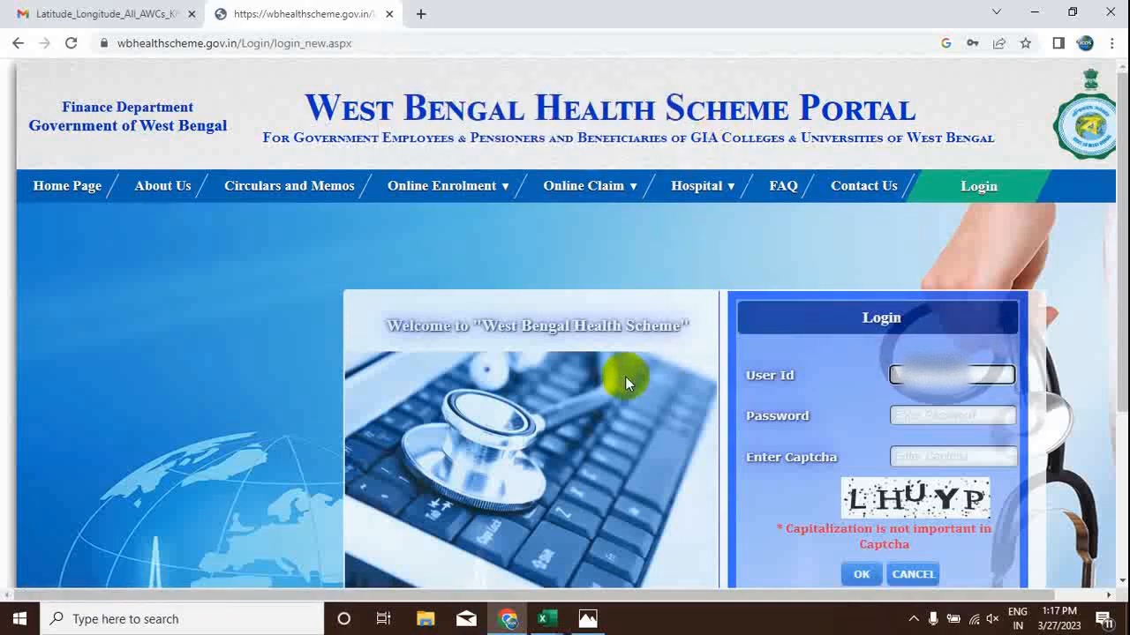
pyautogui.click(861, 575)
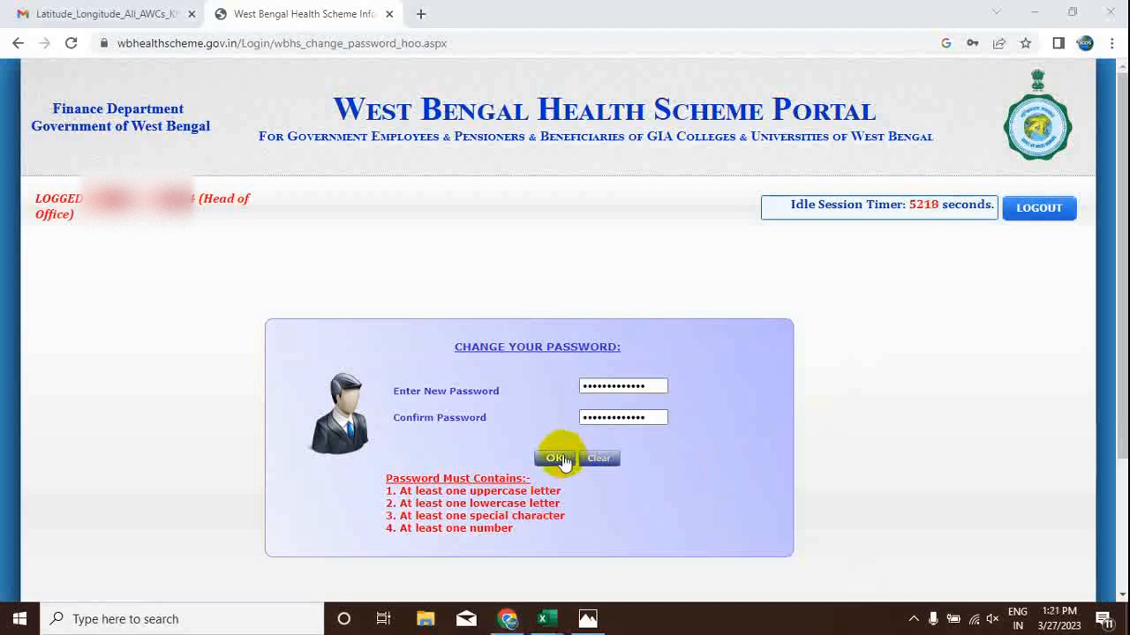
# Step: Submit the new password with its confirmation for the Head of Office account, and log out of the portal
pyautogui.click(558, 459)
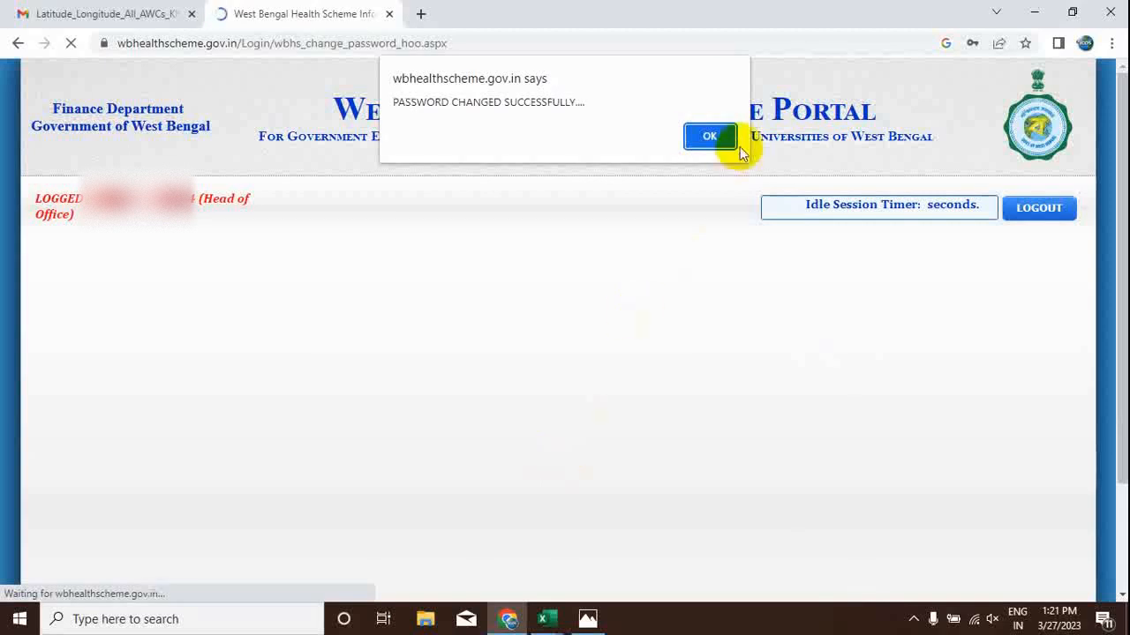
pyautogui.click(699, 139)
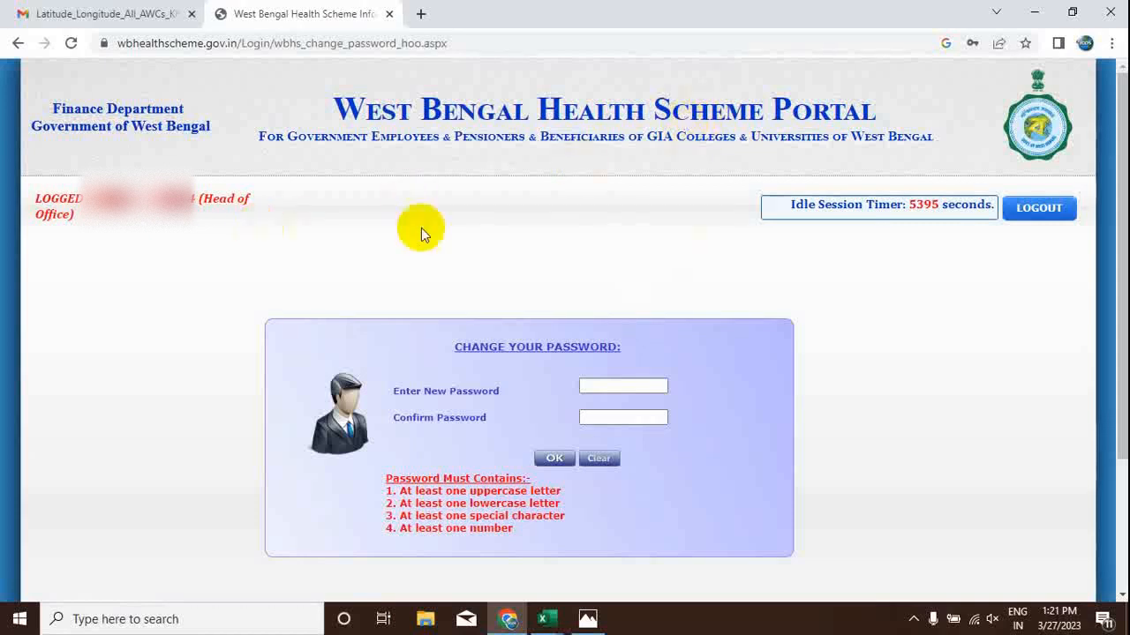
pyautogui.click(1041, 211)
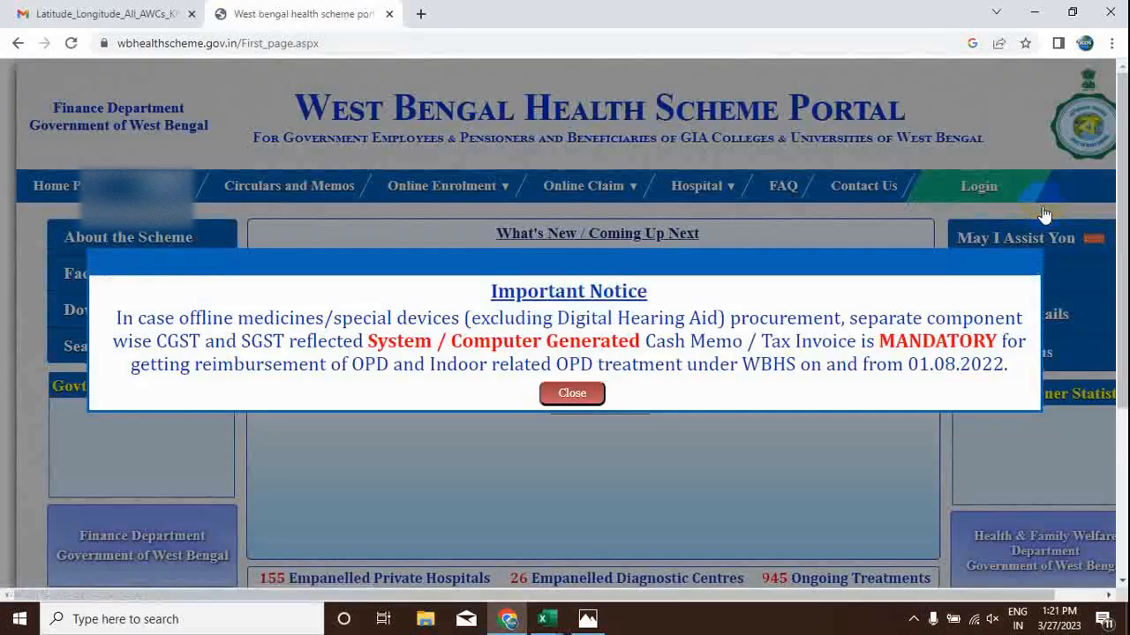
# Step: Dismiss the Important Notice on the home page and open the portal's login form
pyautogui.click(574, 394)
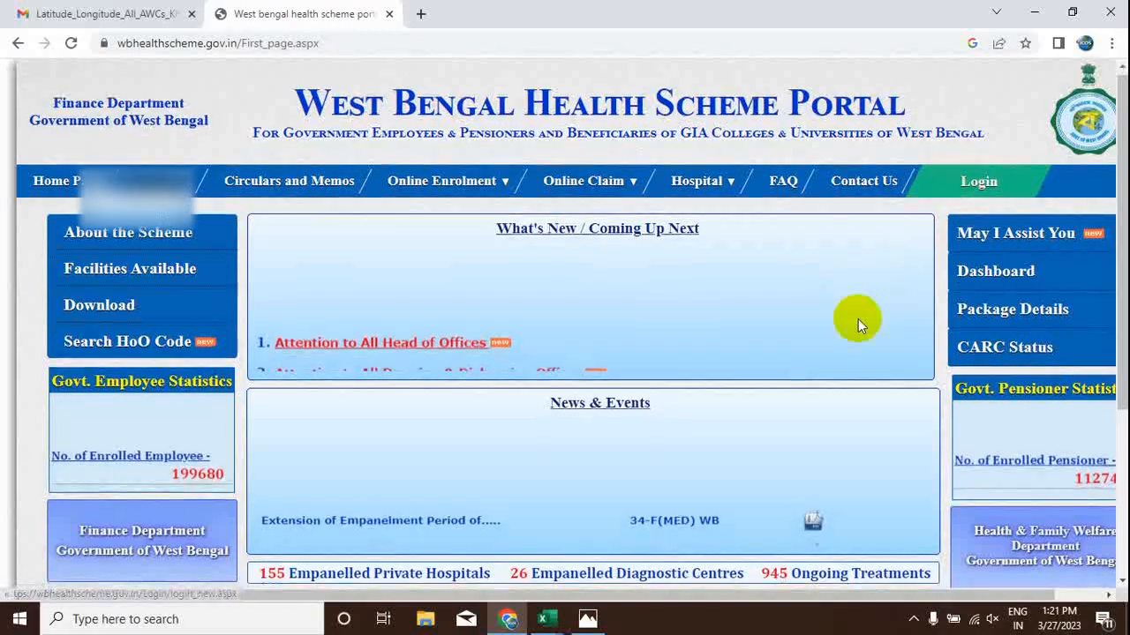
pyautogui.scroll(-2, 858, 319)
pyautogui.click(643, 472)
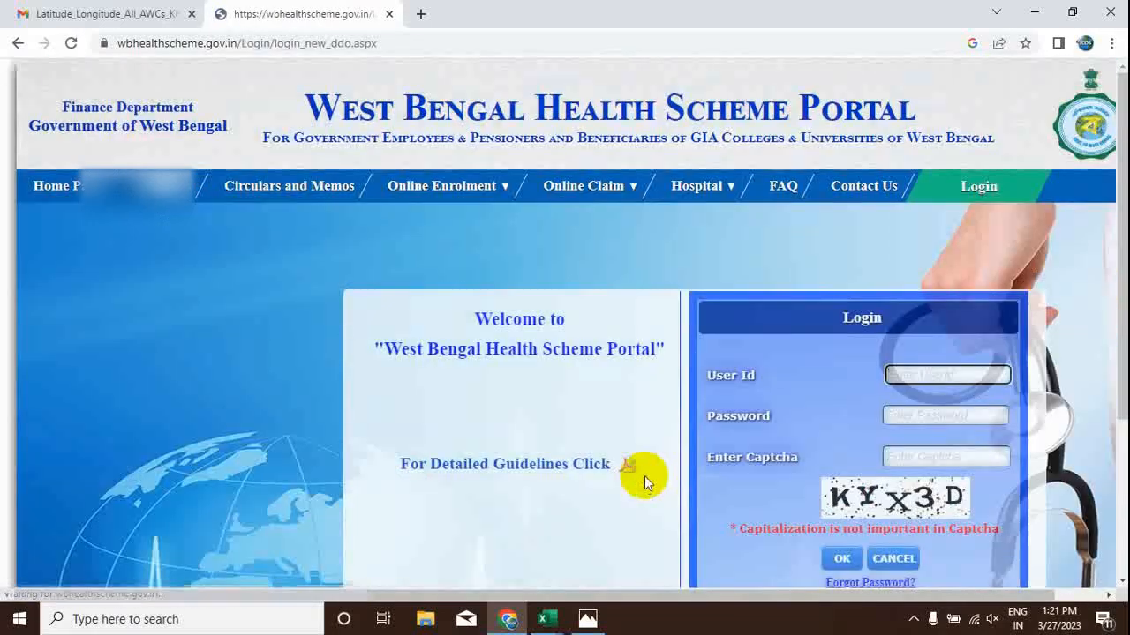
# Step: Enter the Head of Office user ID in the login form, correcting the letters after the first character to capitals
pyautogui.click(949, 379)
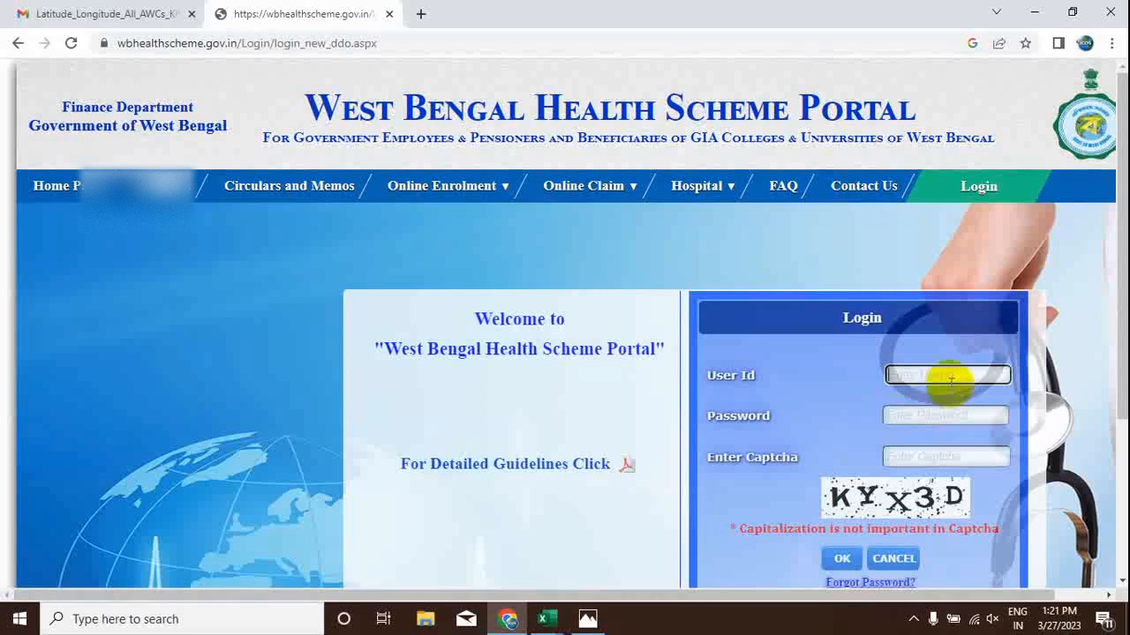
pyautogui.write('6Wb')
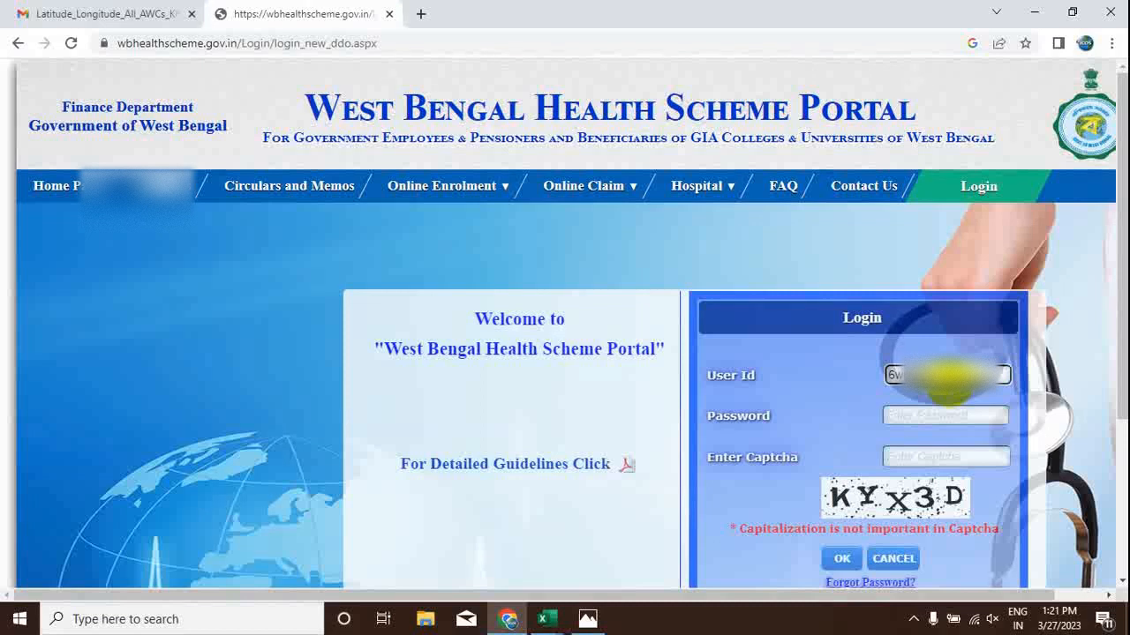
pyautogui.press('BackSpace')
pyautogui.press('BackSpace')
pyautogui.press('BackSpace')
pyautogui.press('BackSpace')
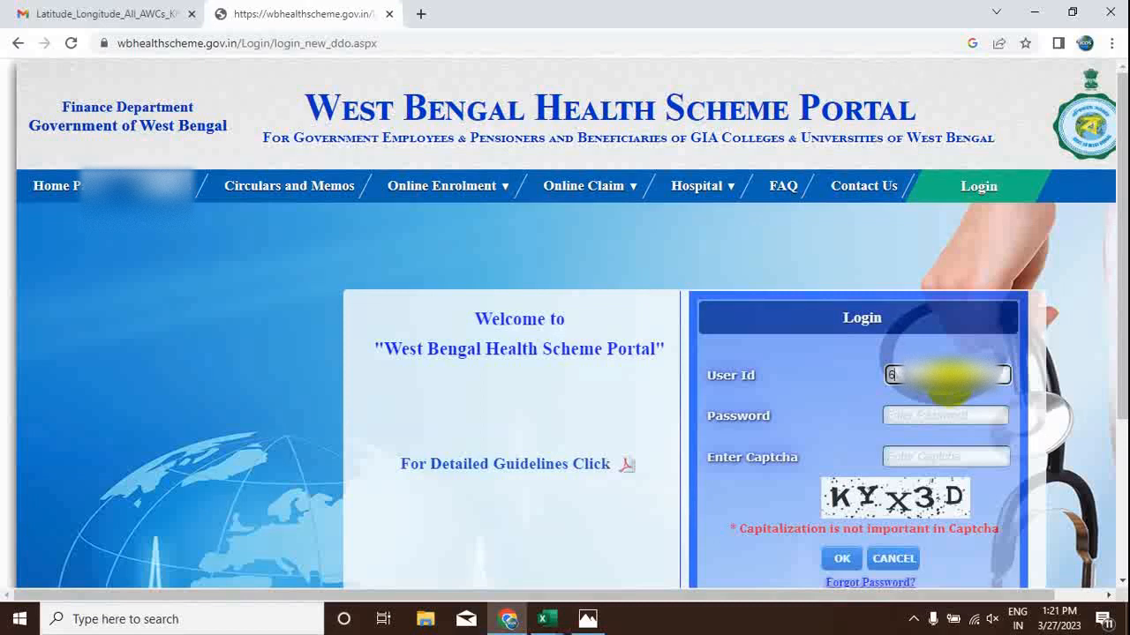
pyautogui.write('W')
# Step: Enter the account password and the captcha, log in, and dismiss the Information of New Deployment notice
pyautogui.click(948, 413)
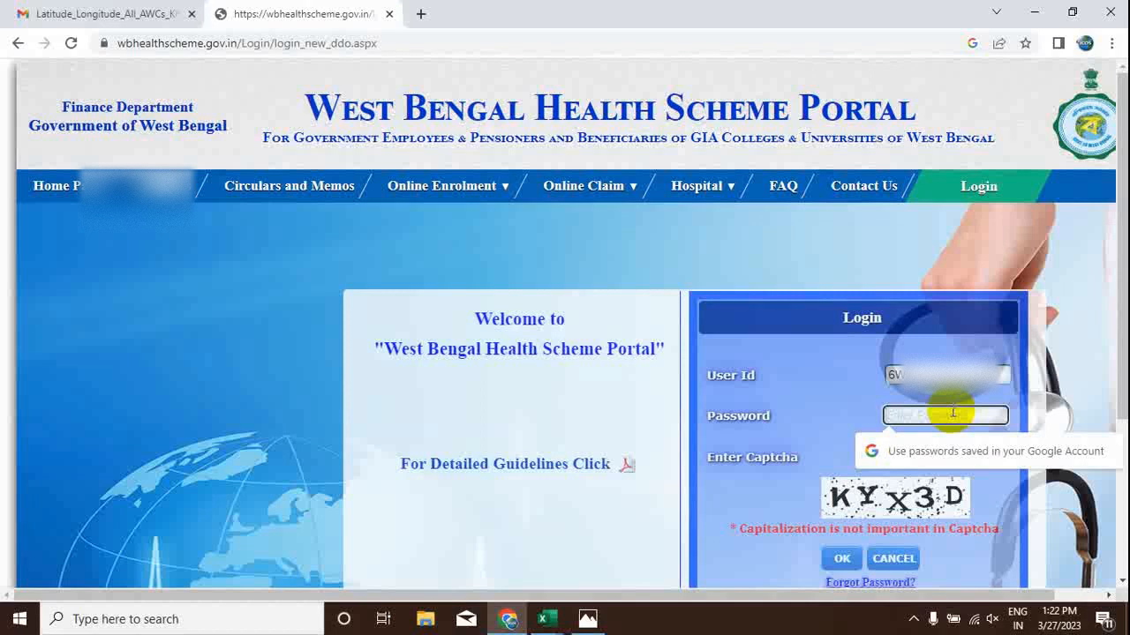
pyautogui.write('••••••')
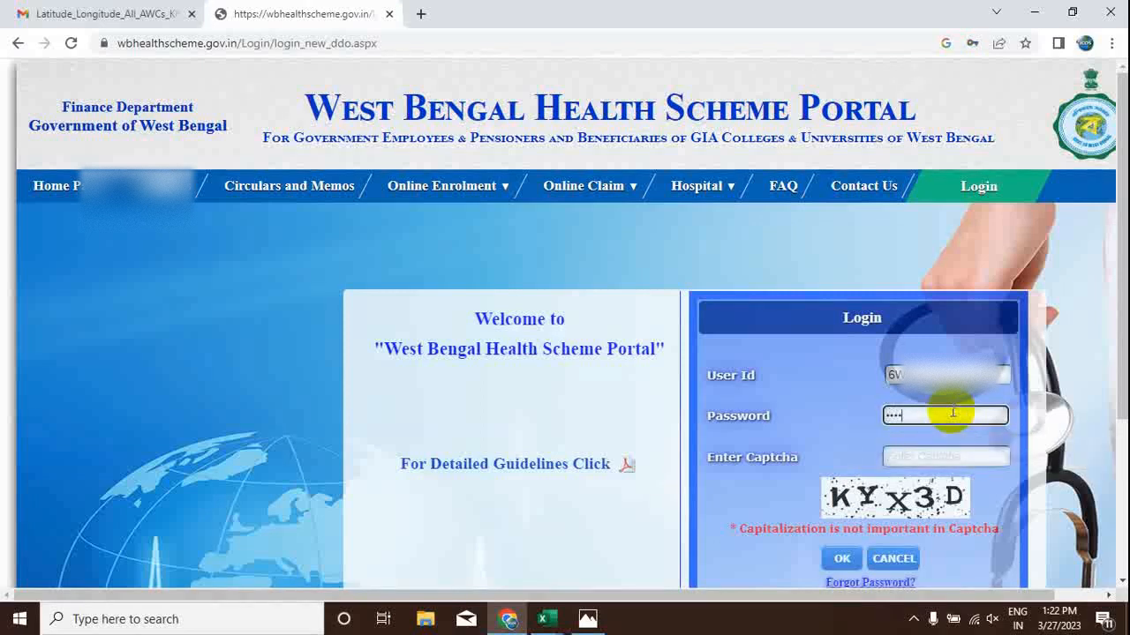
pyautogui.write('•••••••')
pyautogui.click(930, 455)
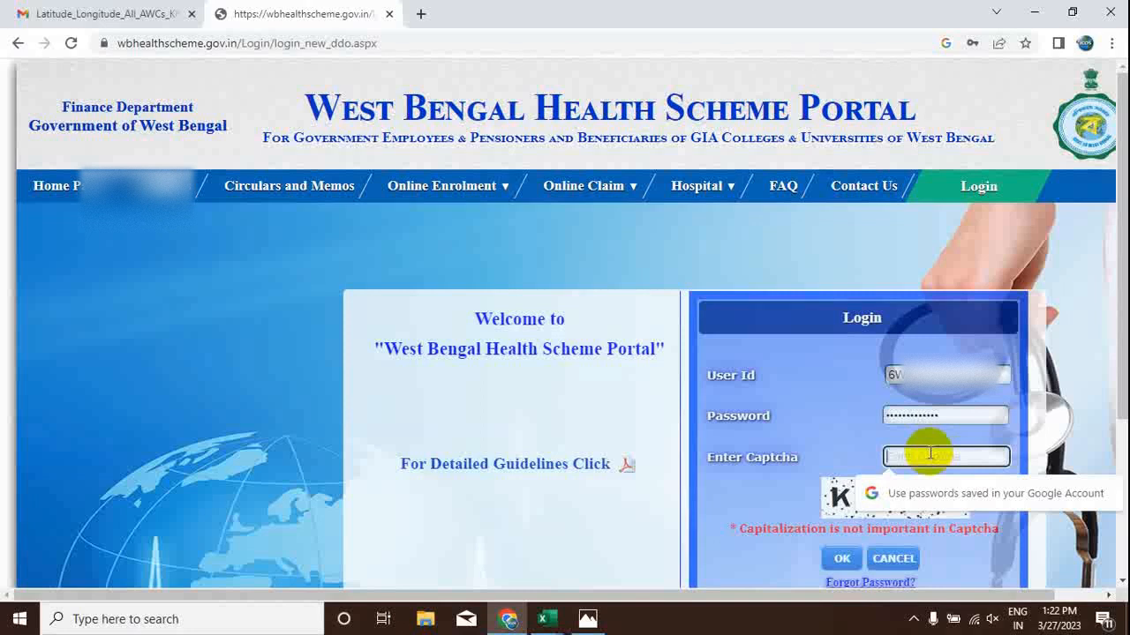
pyautogui.write('k')
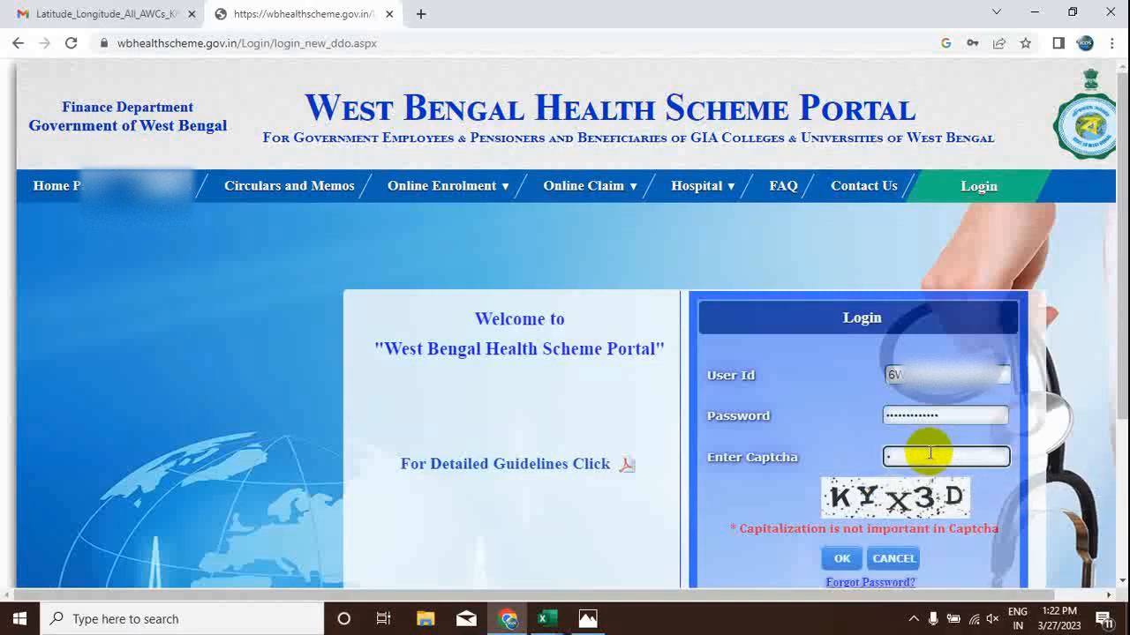
pyautogui.write('yx3d')
pyautogui.click(842, 558)
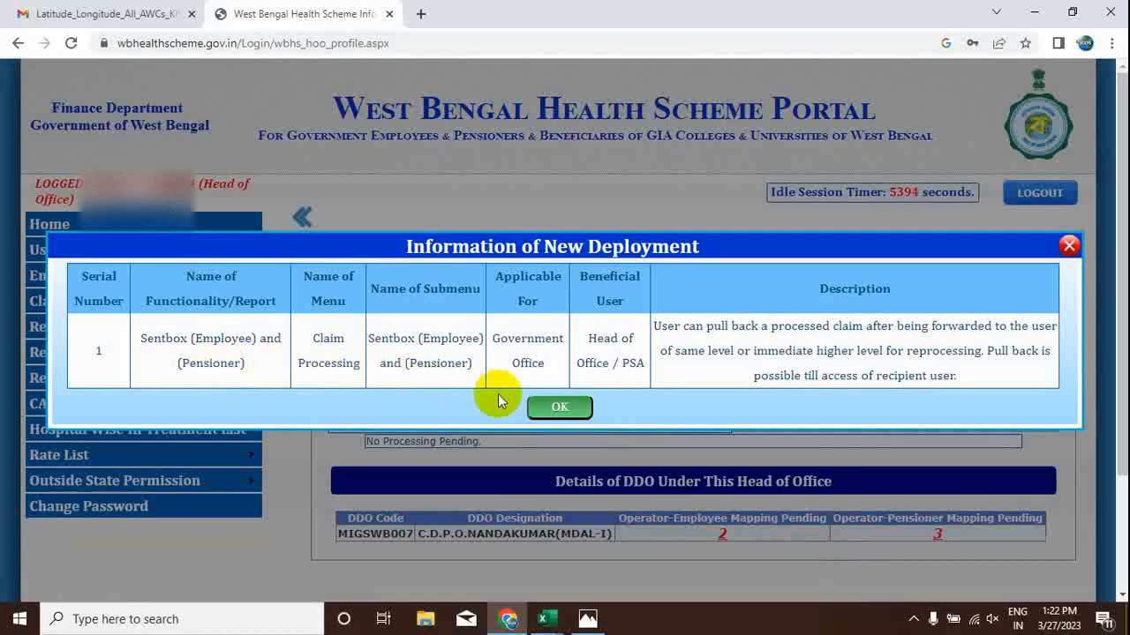
pyautogui.click(560, 413)
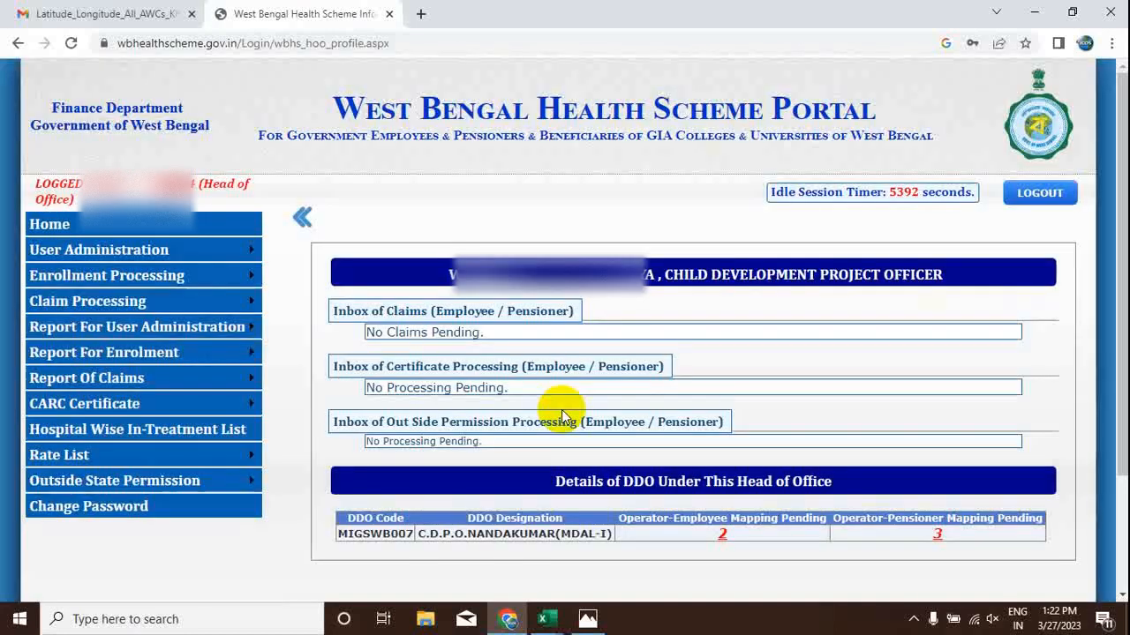
# Step: View the employees pending operator mapping under DDO code MIGSWB007, and return to the Head of Office home page
pyautogui.scroll(-1, 559, 411)
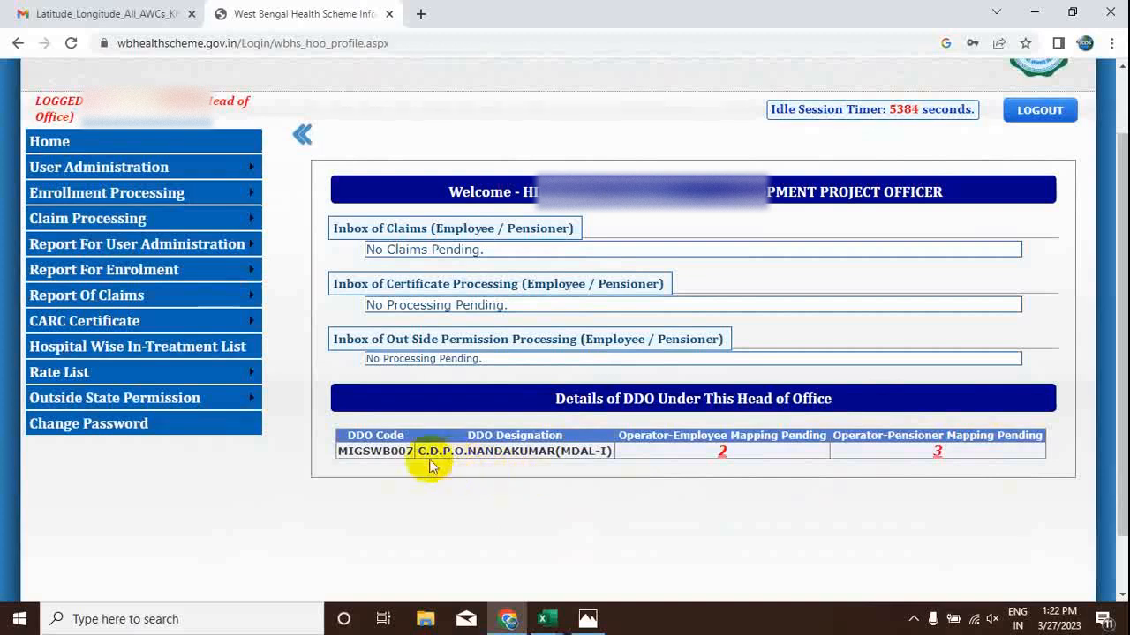
pyautogui.click(720, 455)
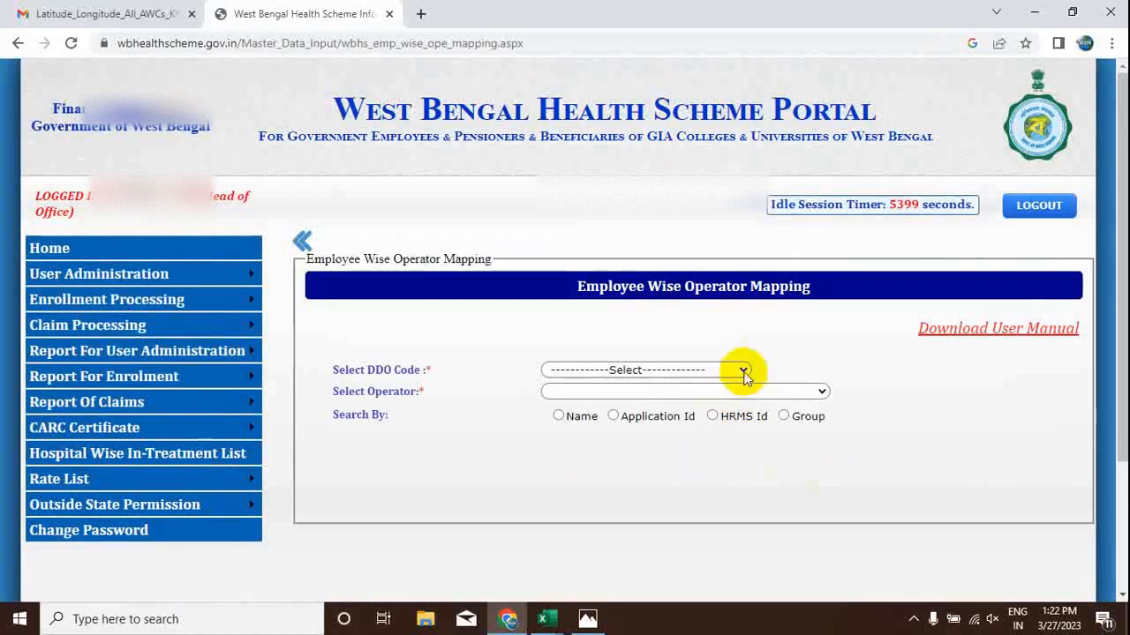
pyautogui.click(743, 372)
pyautogui.click(670, 398)
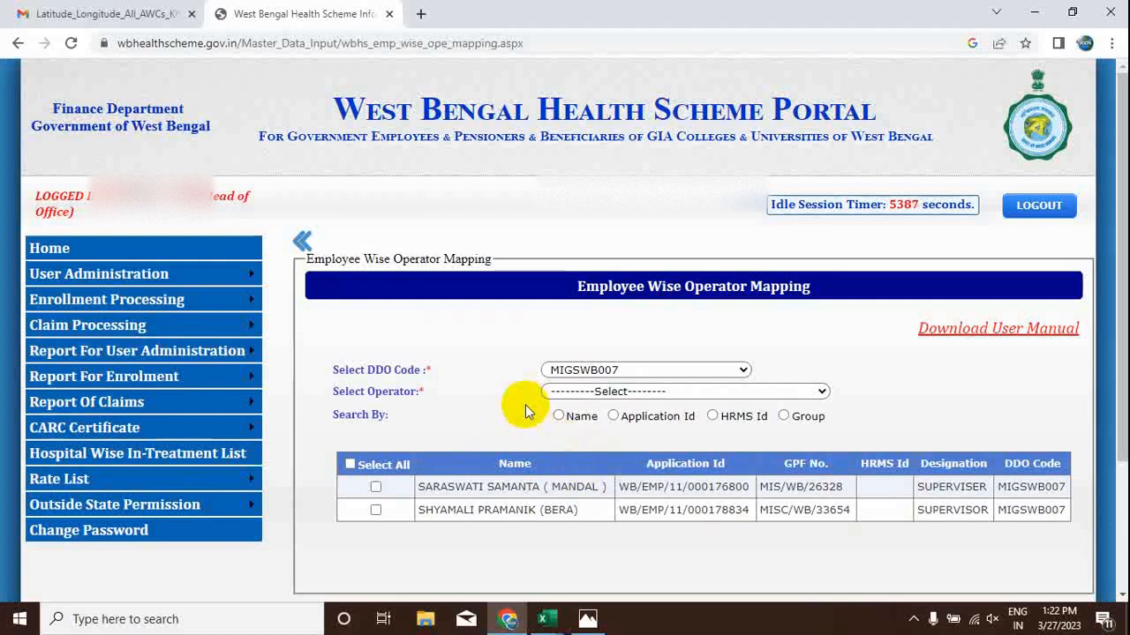
pyautogui.click(49, 252)
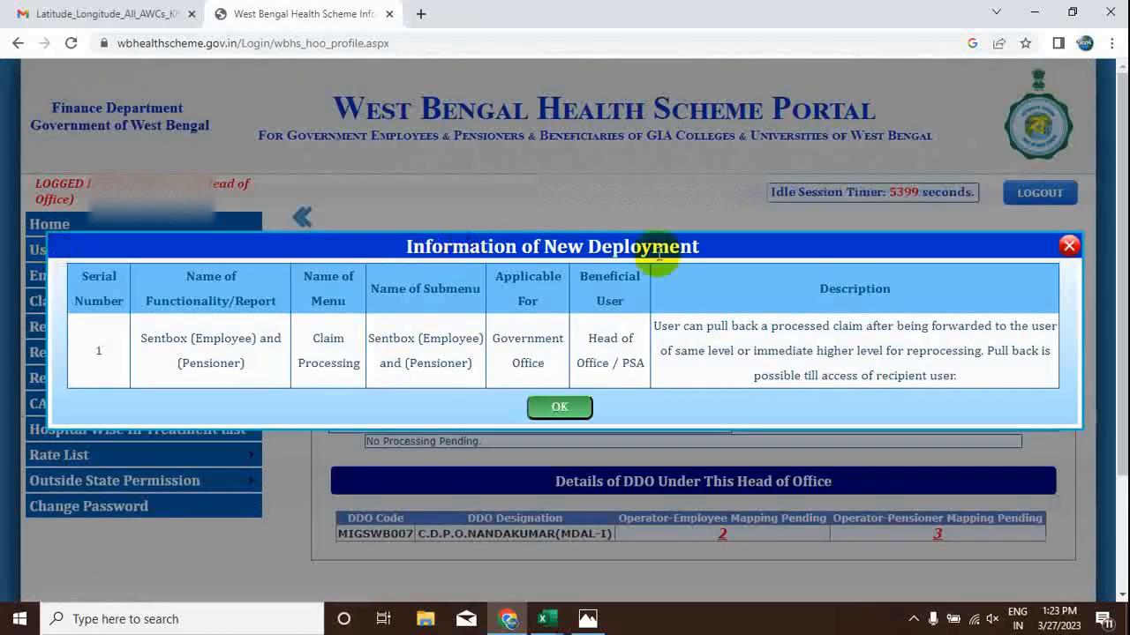
pyautogui.click(1069, 247)
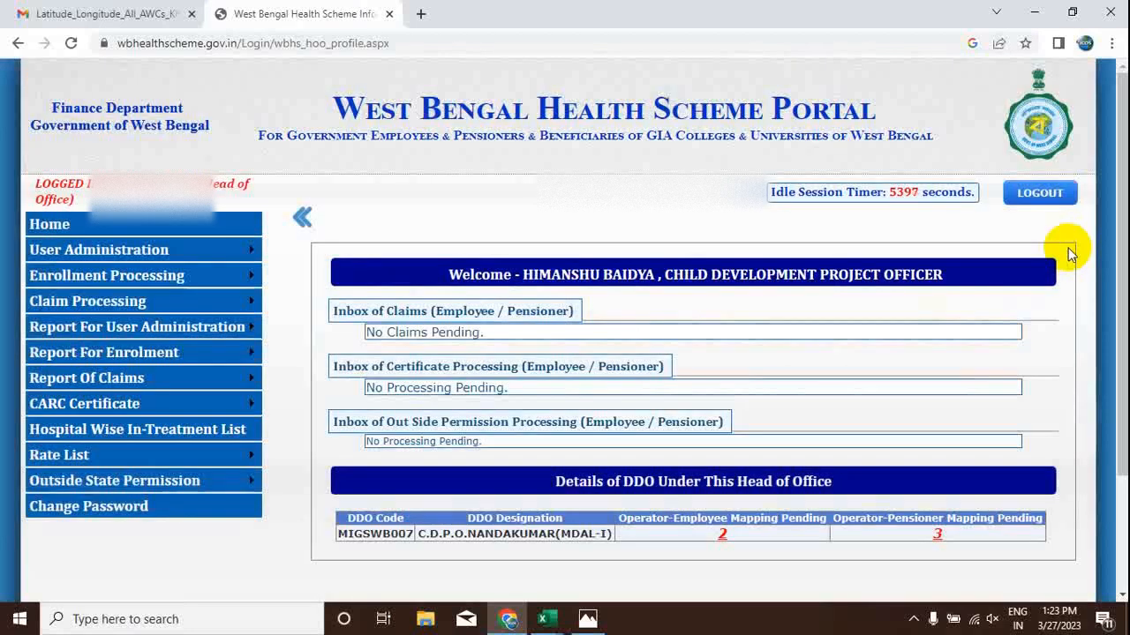
# Step: Open Update Head Of Office Details under User Administration and review the registered details
pyautogui.moveTo(233, 481)
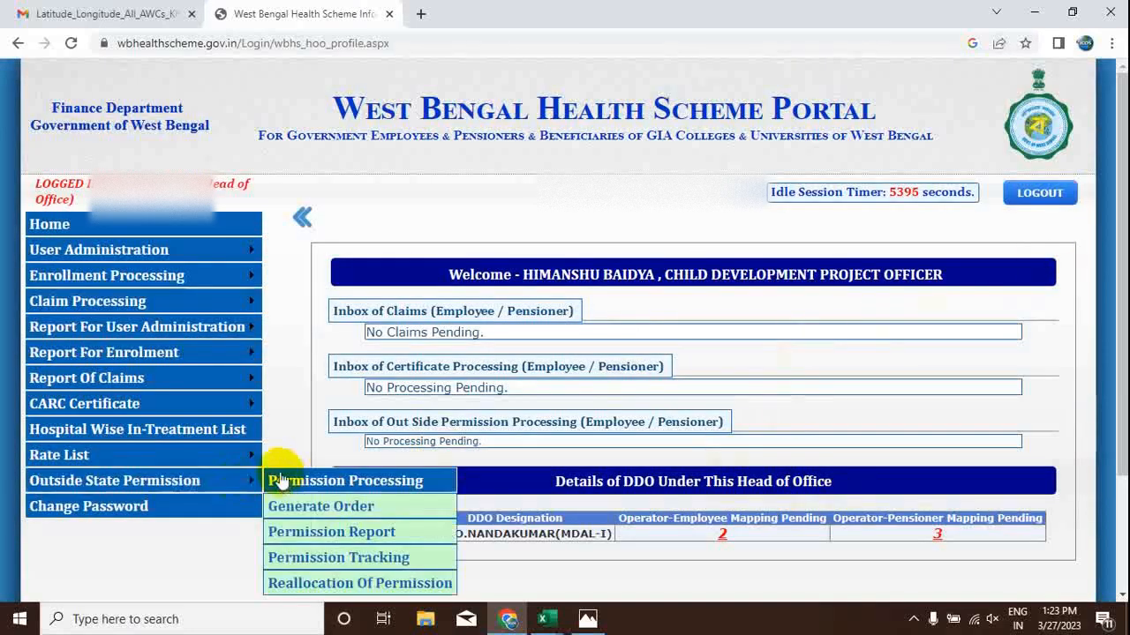
pyautogui.moveTo(36, 250)
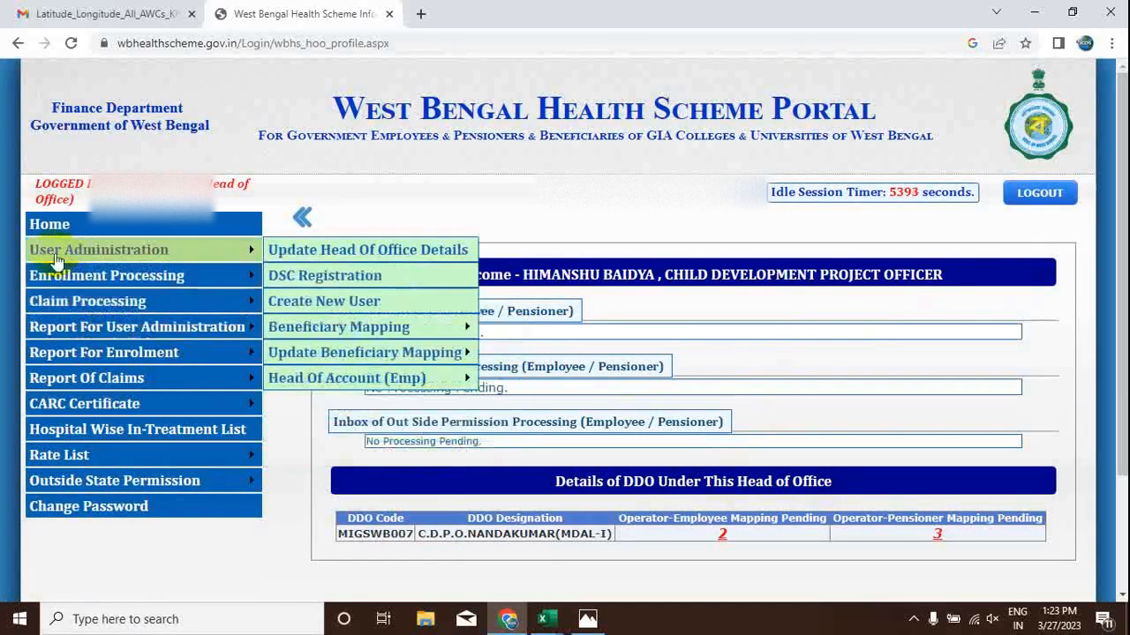
pyautogui.click(315, 254)
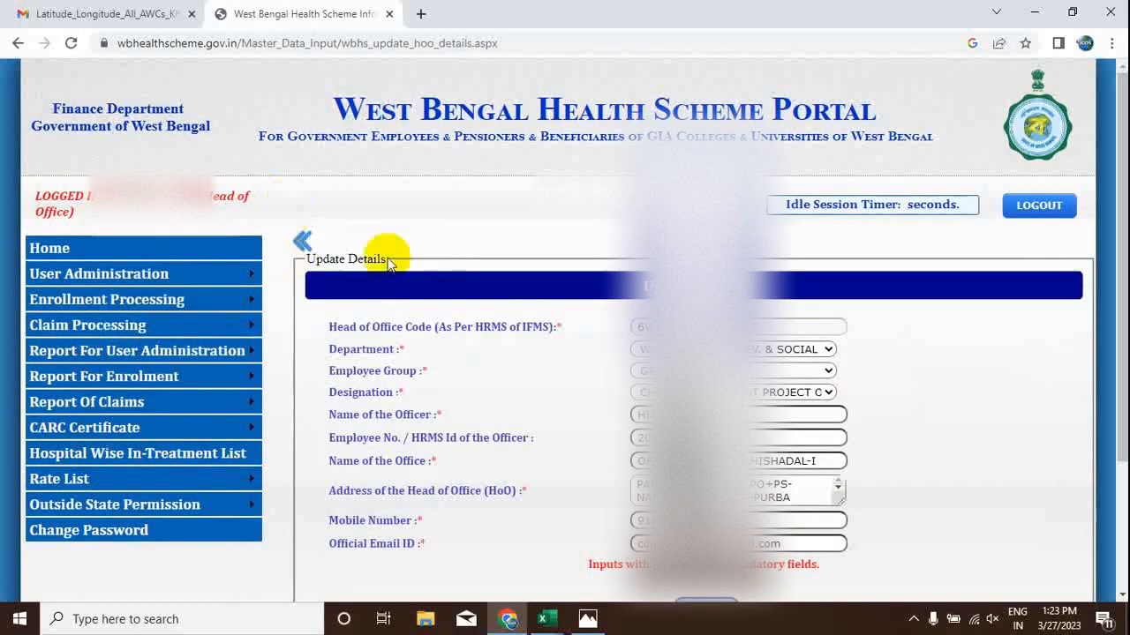
pyautogui.scroll(-2, 966, 396)
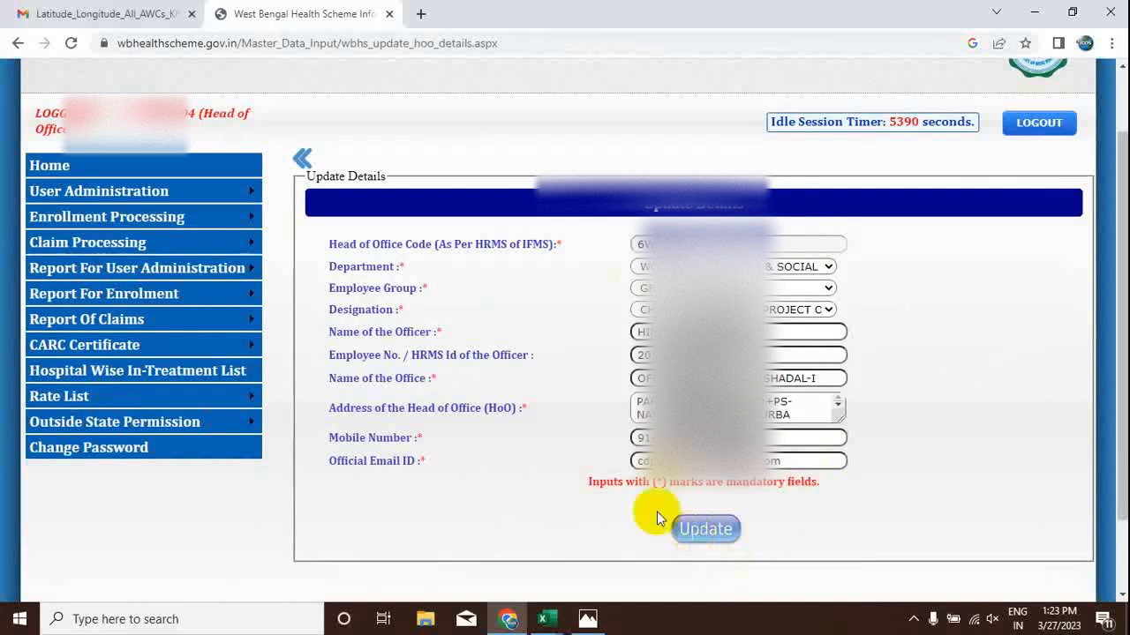
# Step: Open the Create New User form under User Administration
pyautogui.moveTo(119, 197)
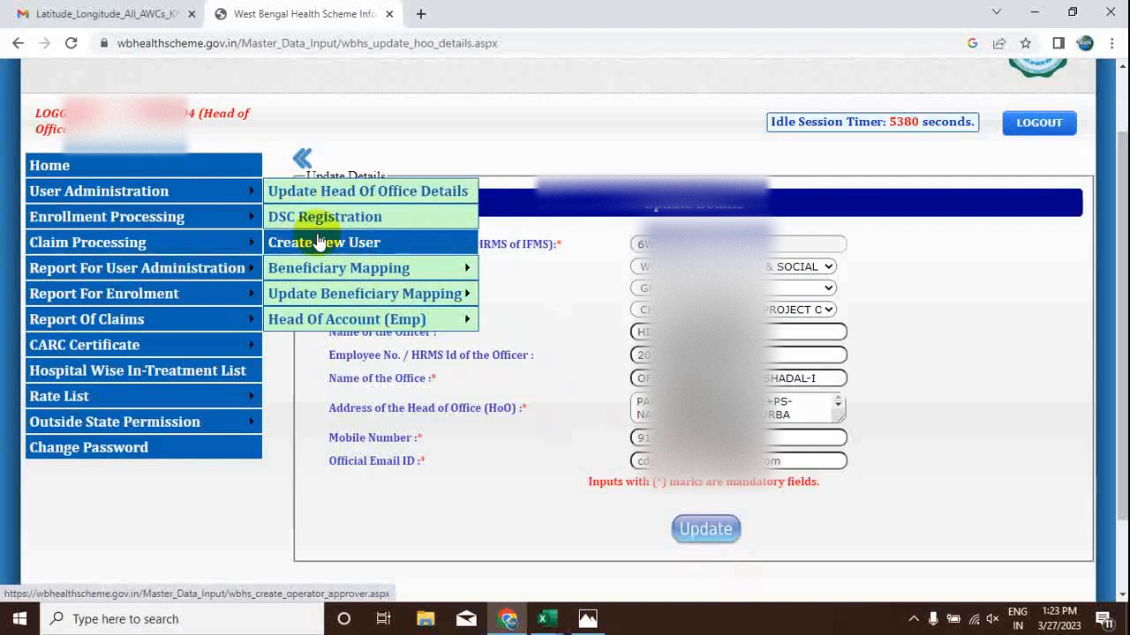
pyautogui.moveTo(337, 268)
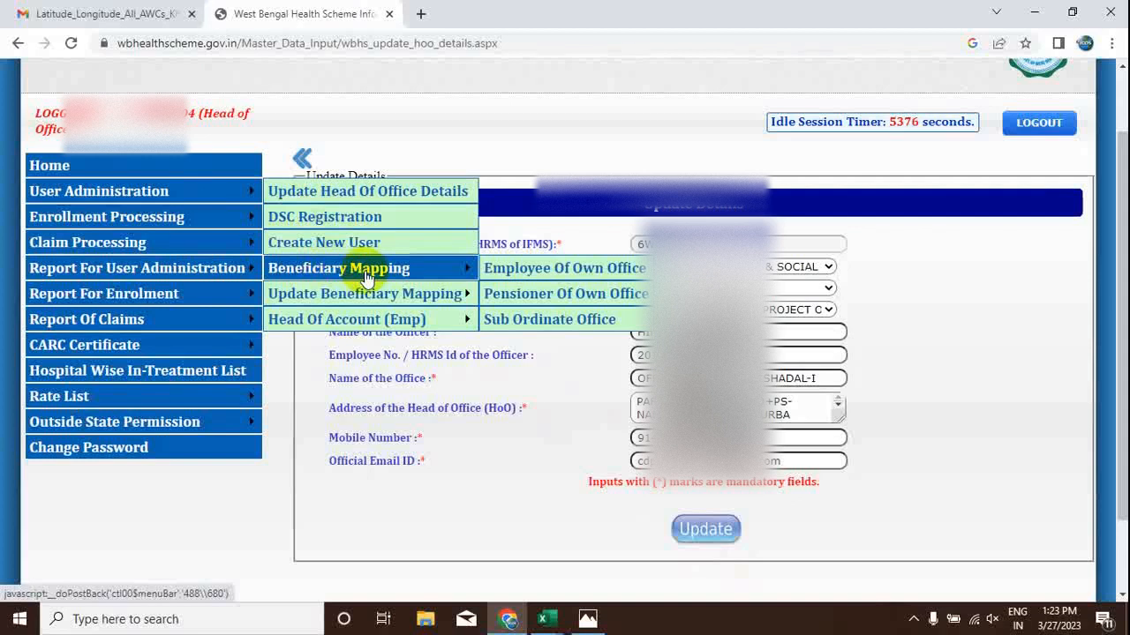
pyautogui.click(357, 245)
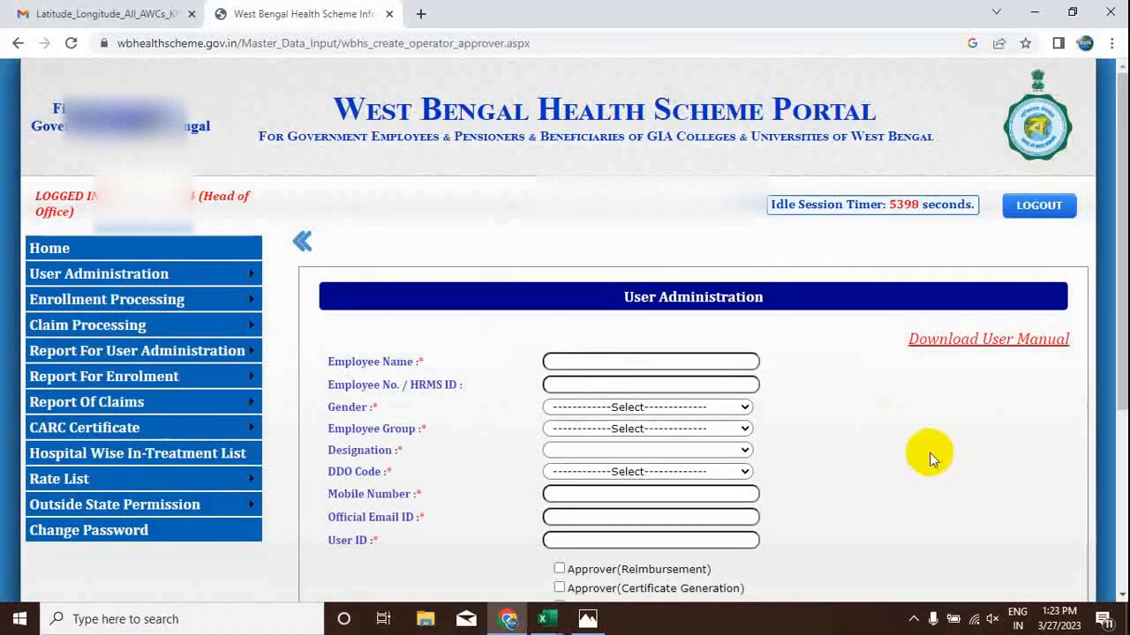
pyautogui.scroll(-1, 929, 452)
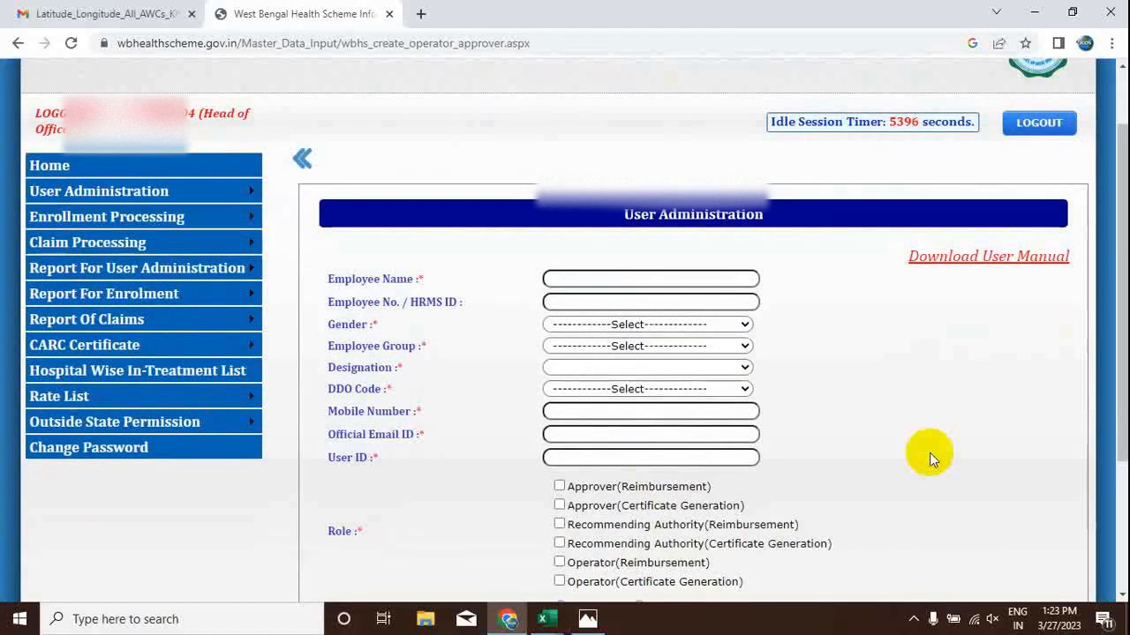
# Step: Fill in the employee's name for the new user in mixed case, replacing the wrongly capitalised entry
pyautogui.click(581, 279)
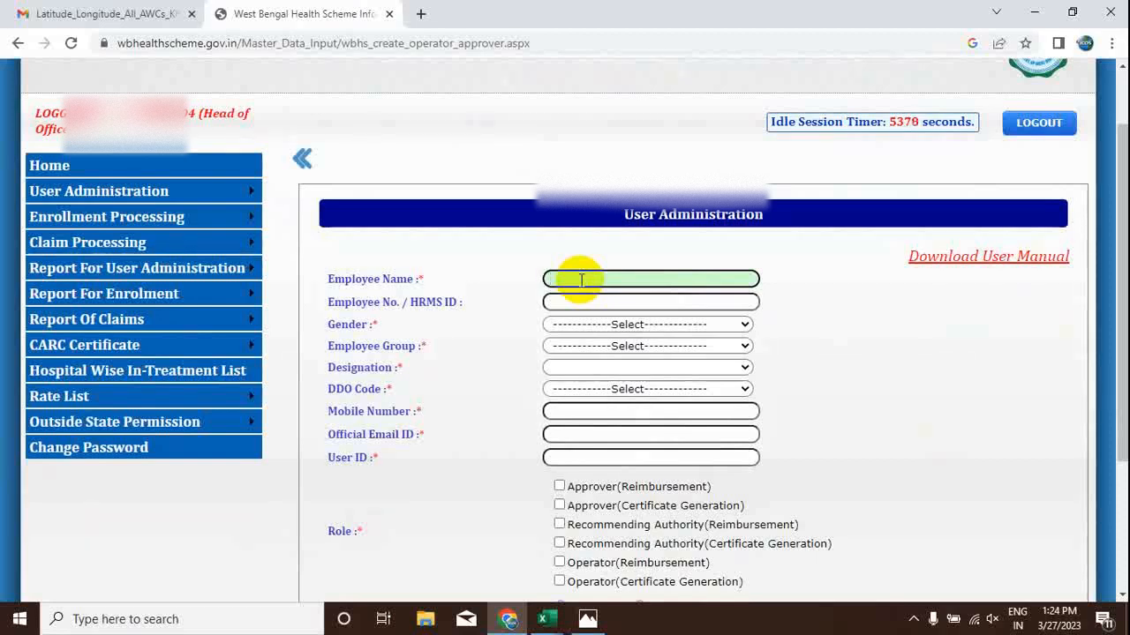
pyautogui.write('sARA')
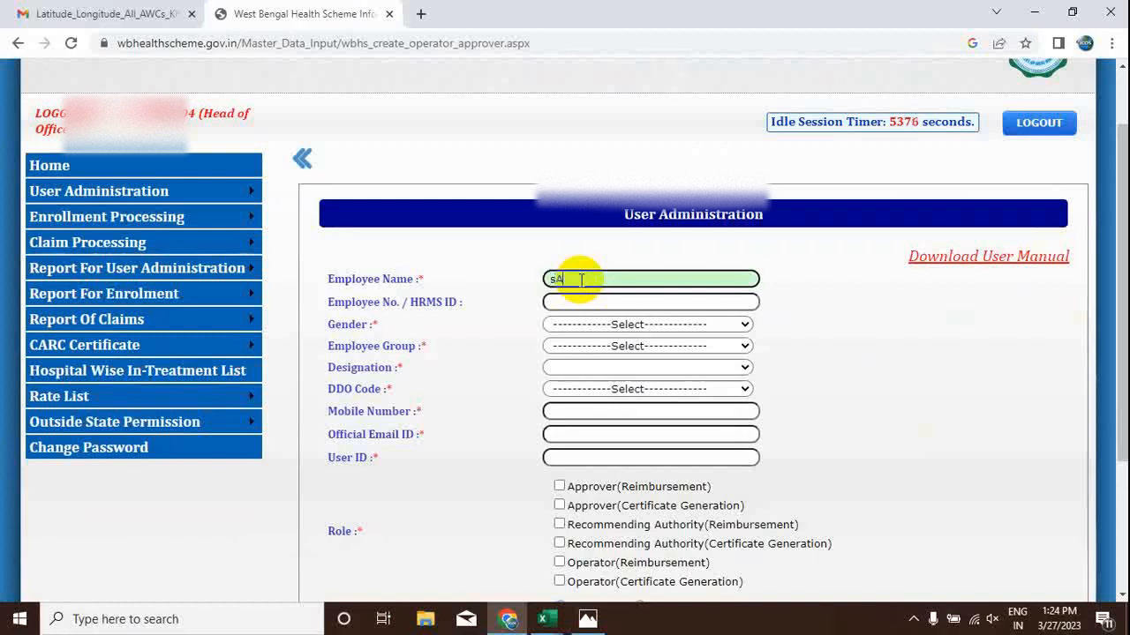
pyautogui.press('BackSpace')
pyautogui.press('BackSpace')
pyautogui.press('BackSpace')
pyautogui.press('BackSpace')
pyautogui.write('Saraswat')
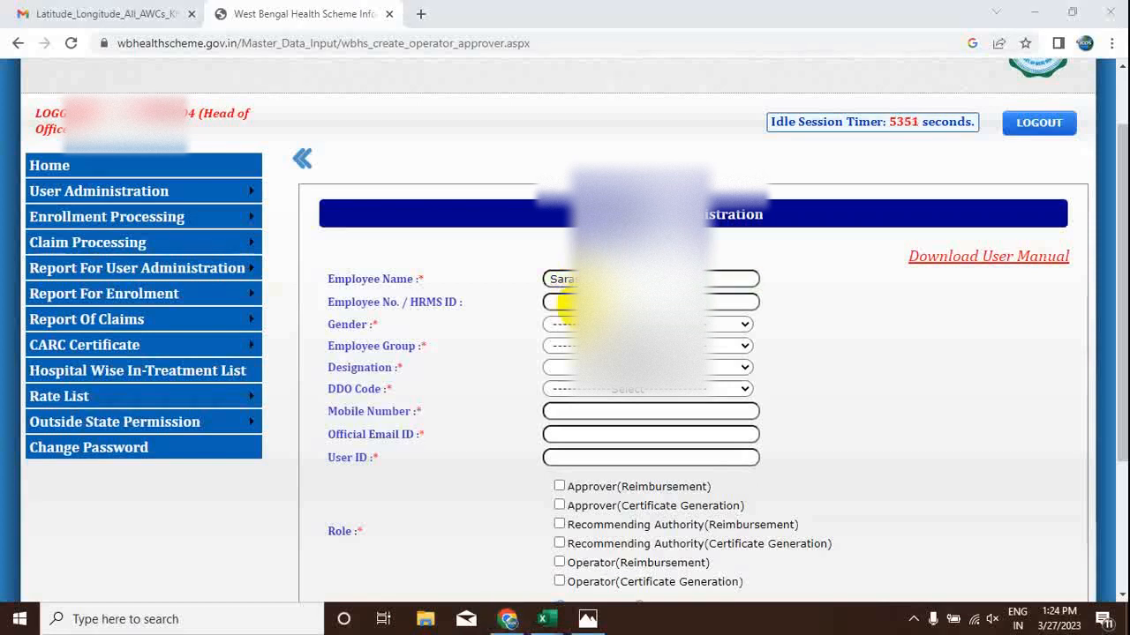
# Step: Enter the employee's HRMS ID, set the gender to FEMALE and the employee group to GROUP B
pyautogui.click(566, 304)
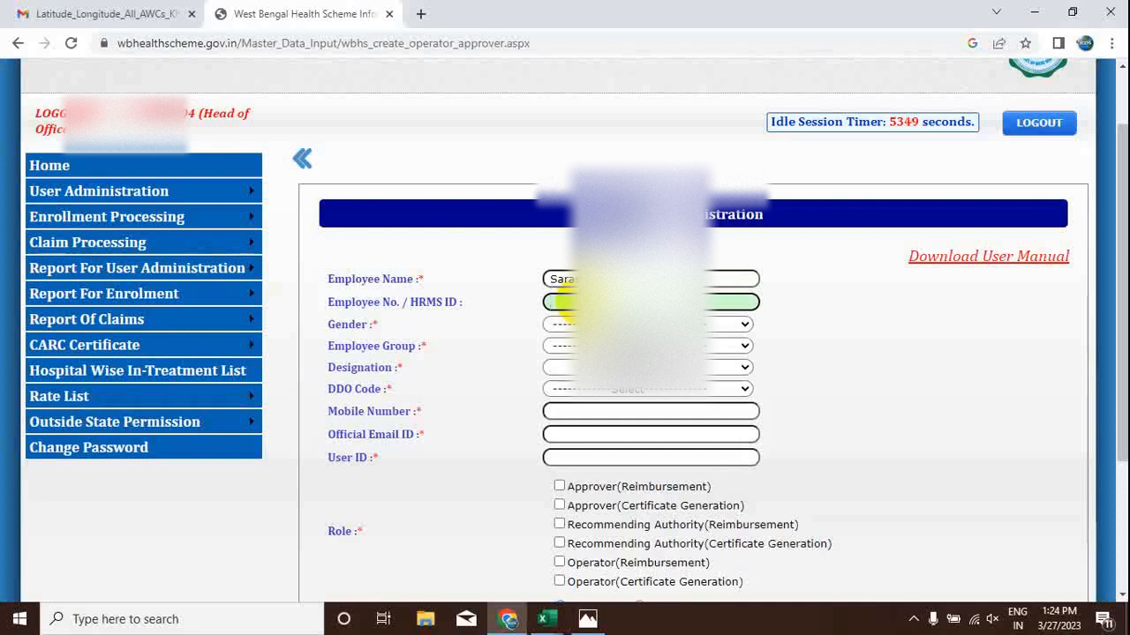
pyautogui.write('1991')
pyautogui.click(746, 326)
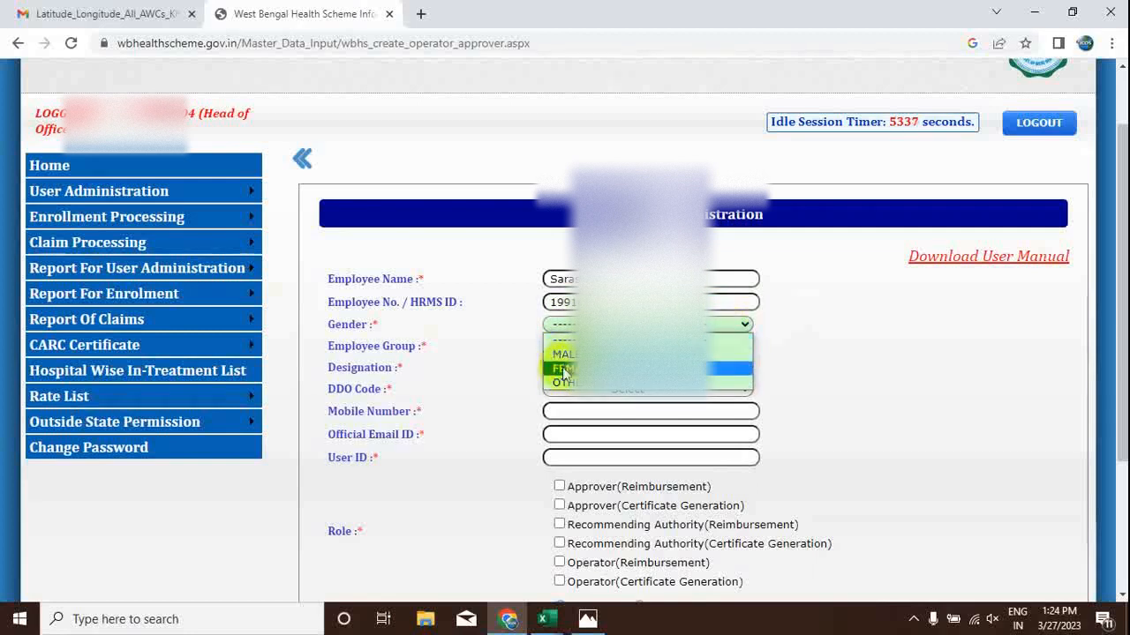
pyautogui.click(562, 368)
pyautogui.click(744, 345)
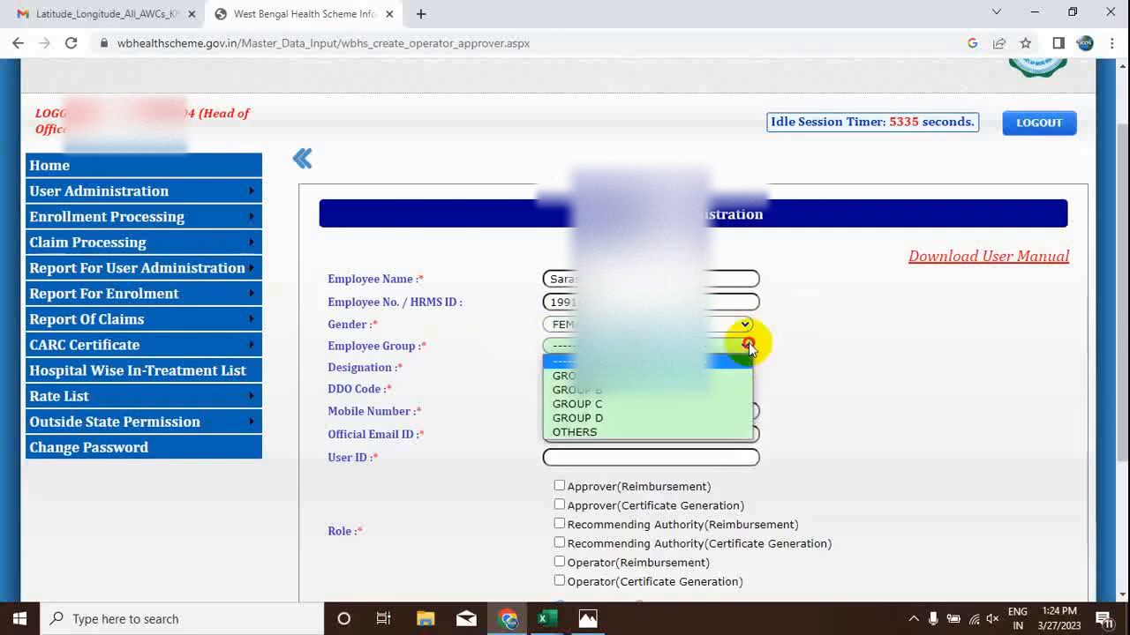
pyautogui.click(589, 390)
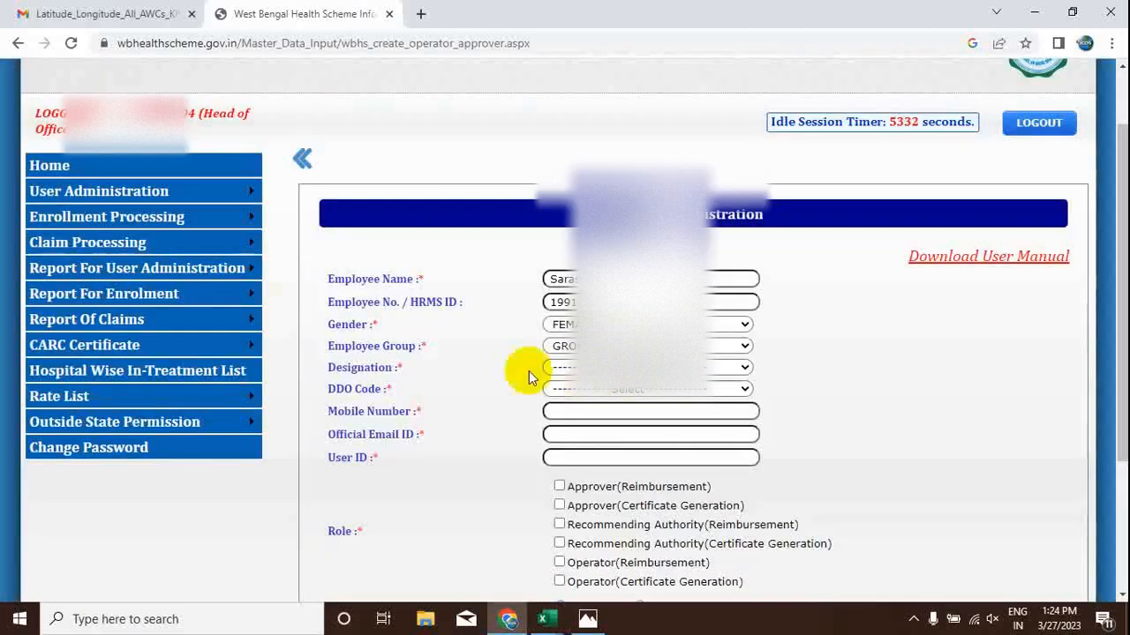
# Step: Choose the employee's designation from the entries starting with SUP, and select the office's DDO code
pyautogui.click(744, 367)
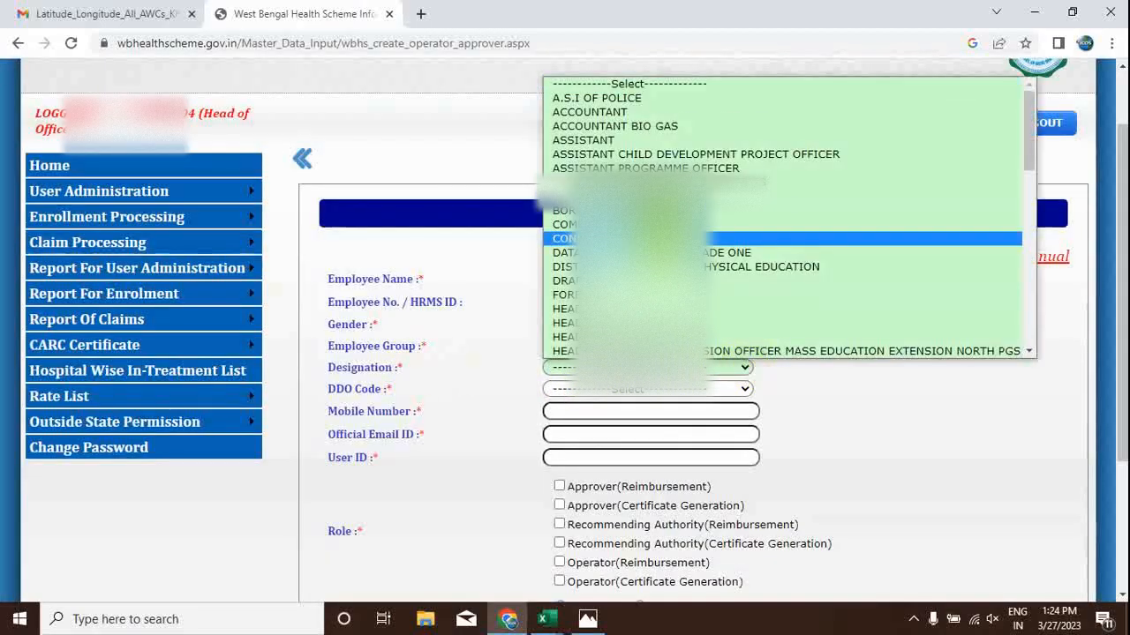
pyautogui.scroll(-6, 662, 234)
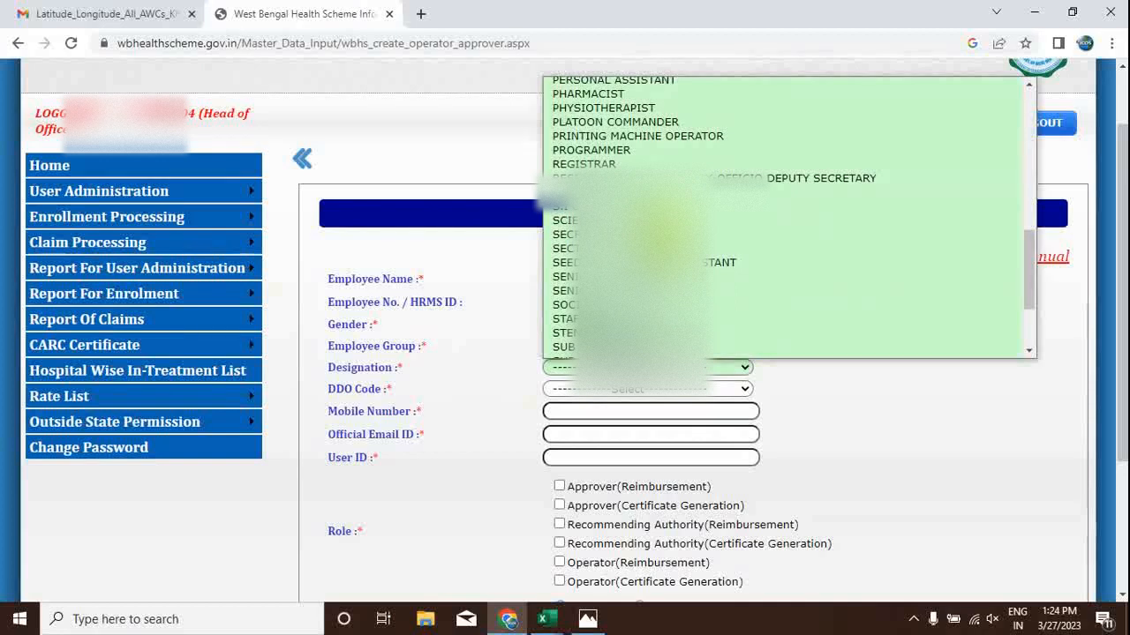
pyautogui.scroll(-3, 661, 234)
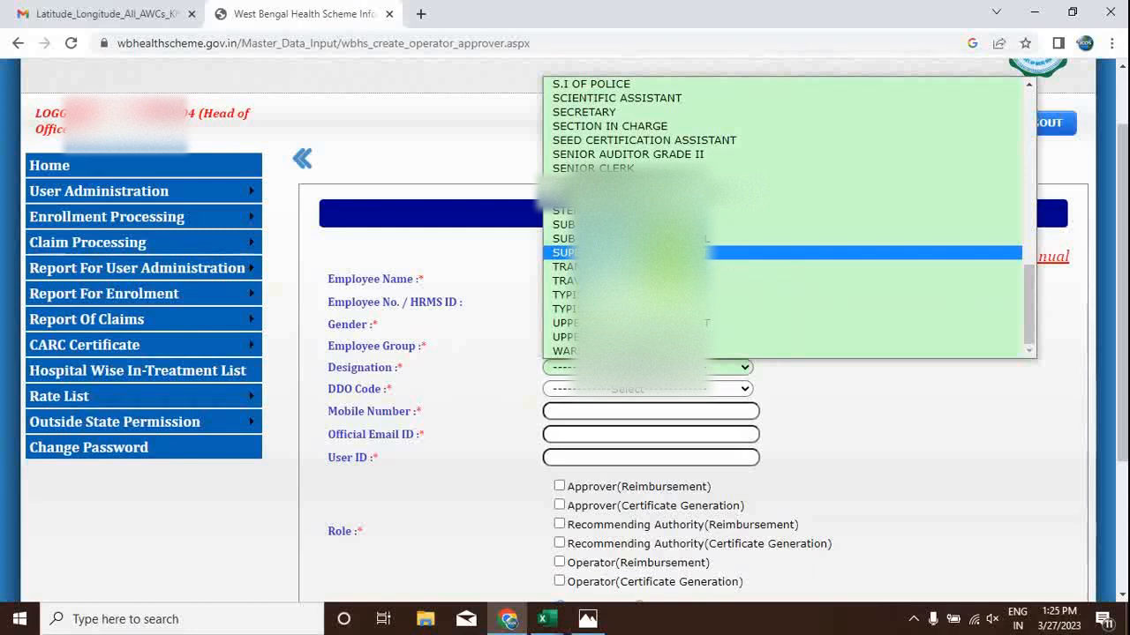
pyautogui.click(670, 254)
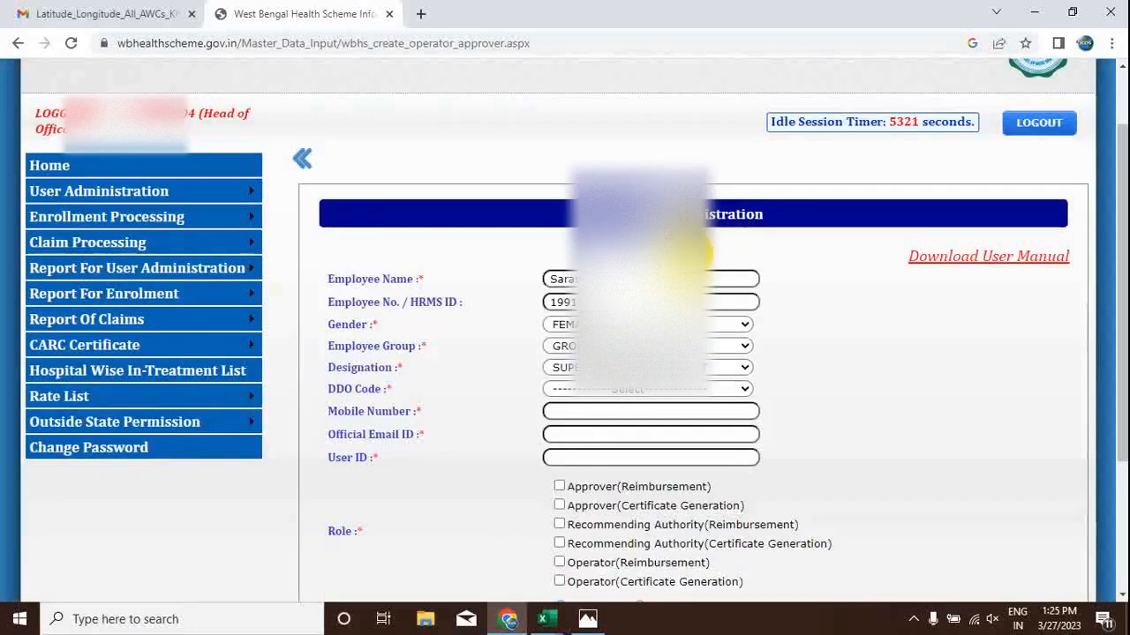
pyautogui.scroll(-1, 870, 317)
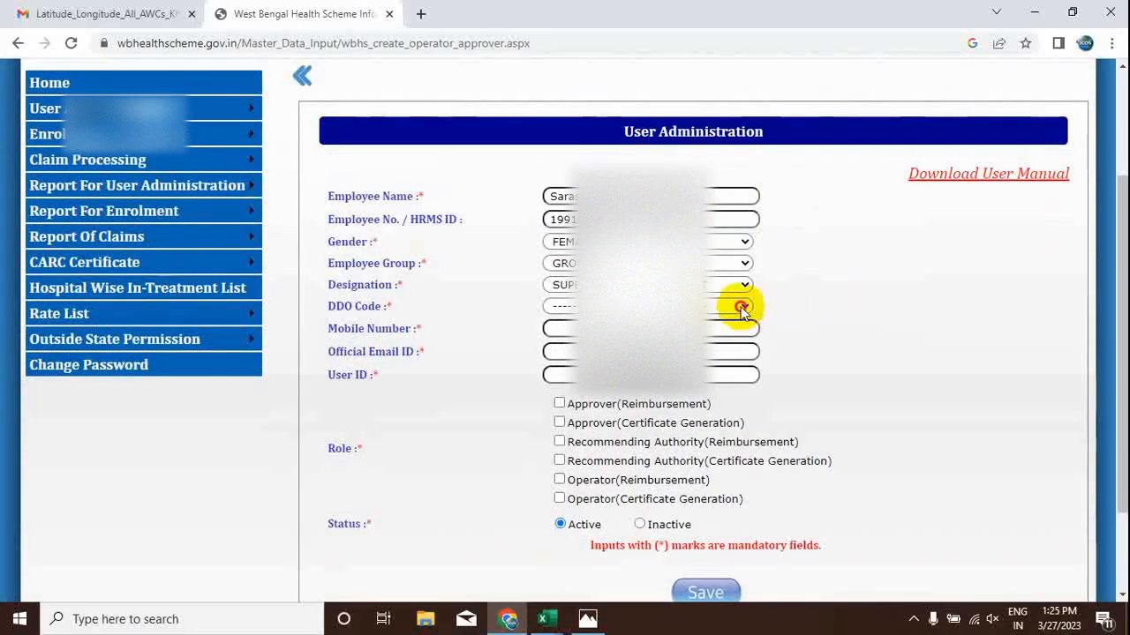
pyautogui.click(741, 306)
pyautogui.click(609, 337)
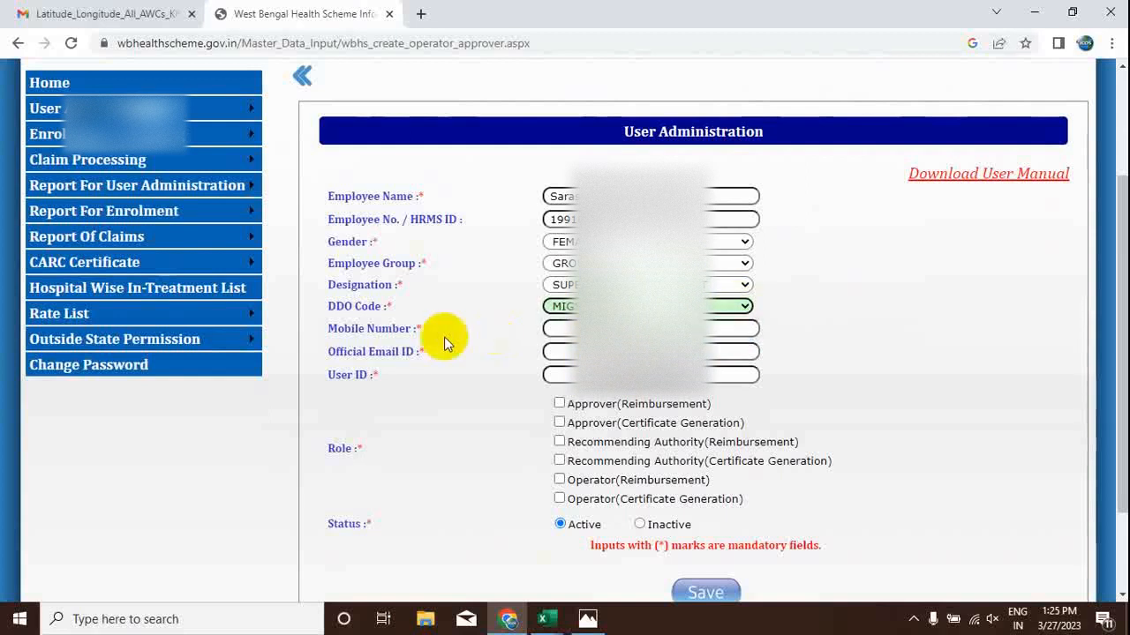
# Step: Fill in the new user's mobile number, official email ID and a lowercase user ID
pyautogui.click(618, 329)
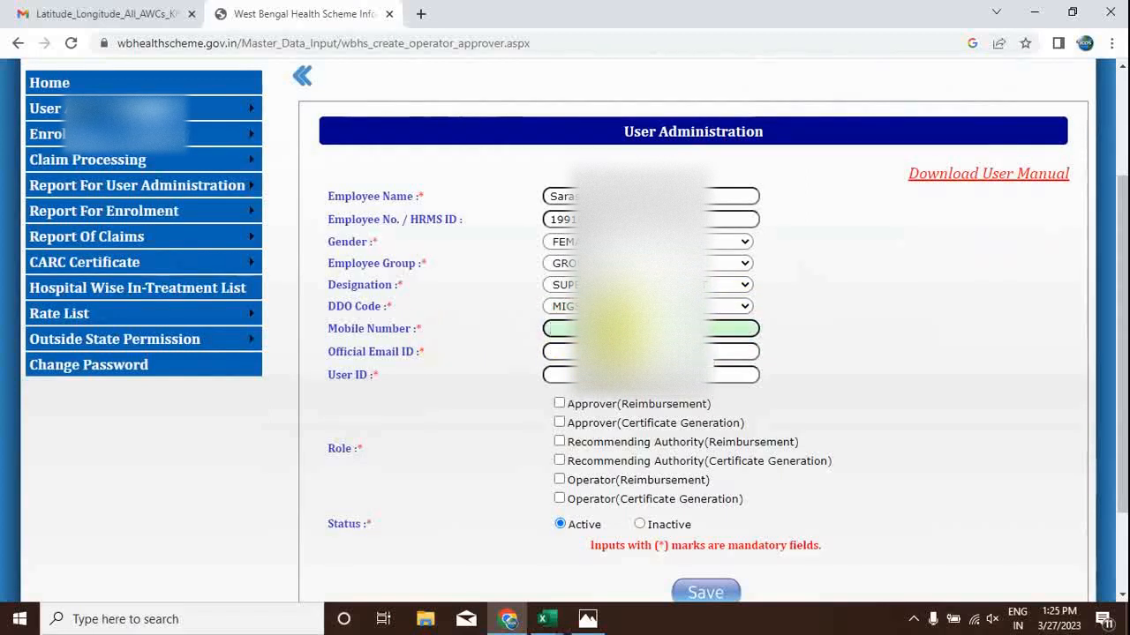
pyautogui.write('9143')
pyautogui.click(636, 345)
pyautogui.click(609, 351)
pyautogui.click(688, 390)
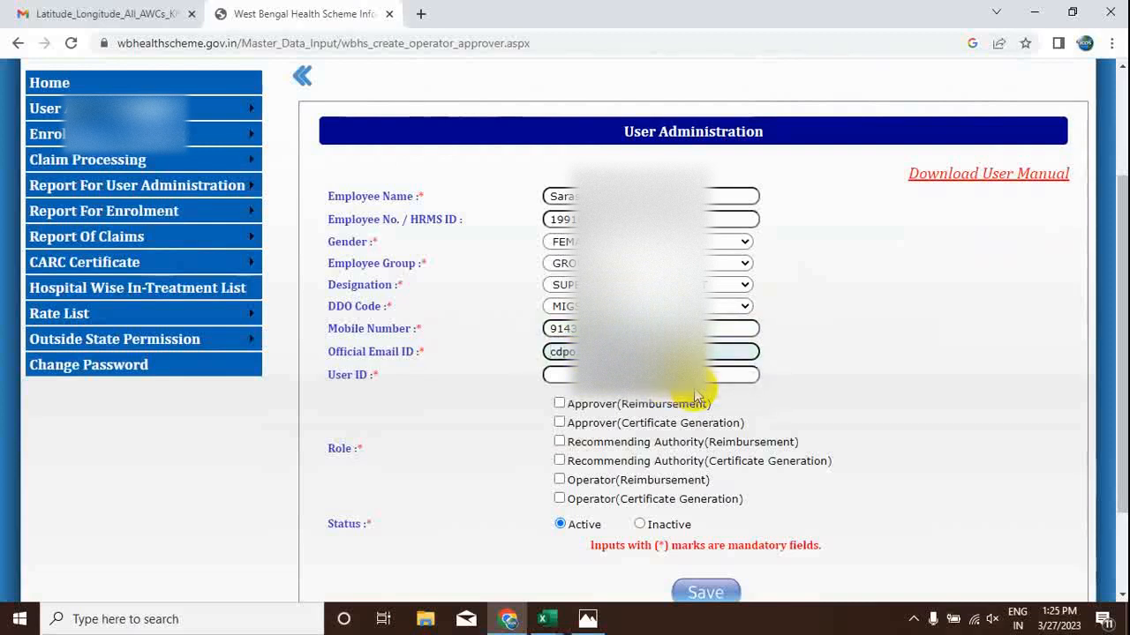
pyautogui.click(569, 375)
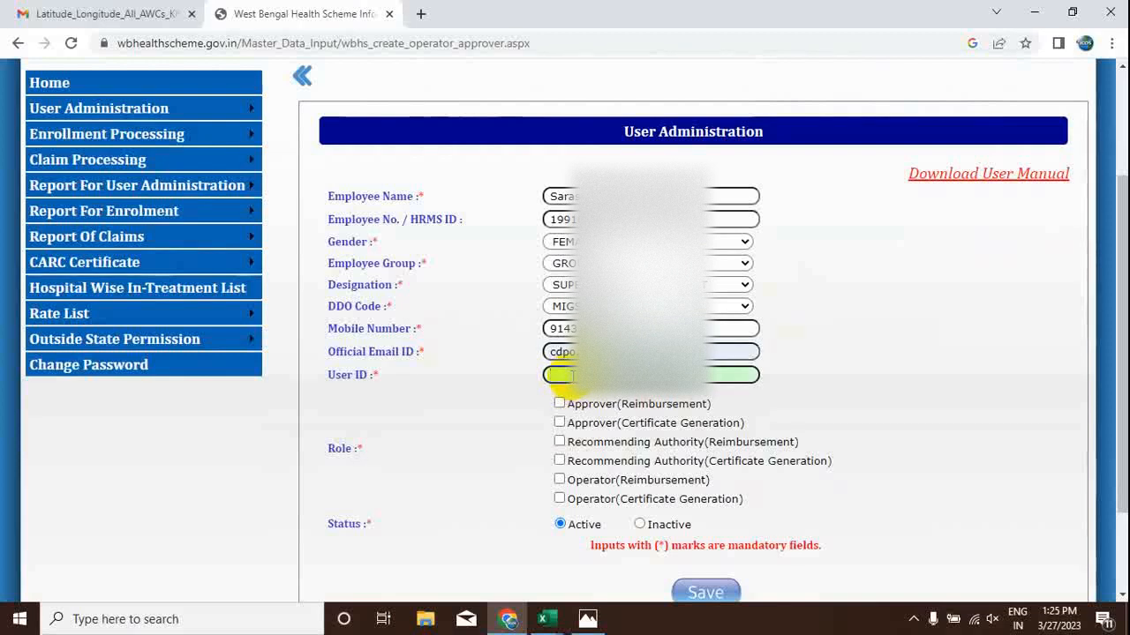
pyautogui.write('saras')
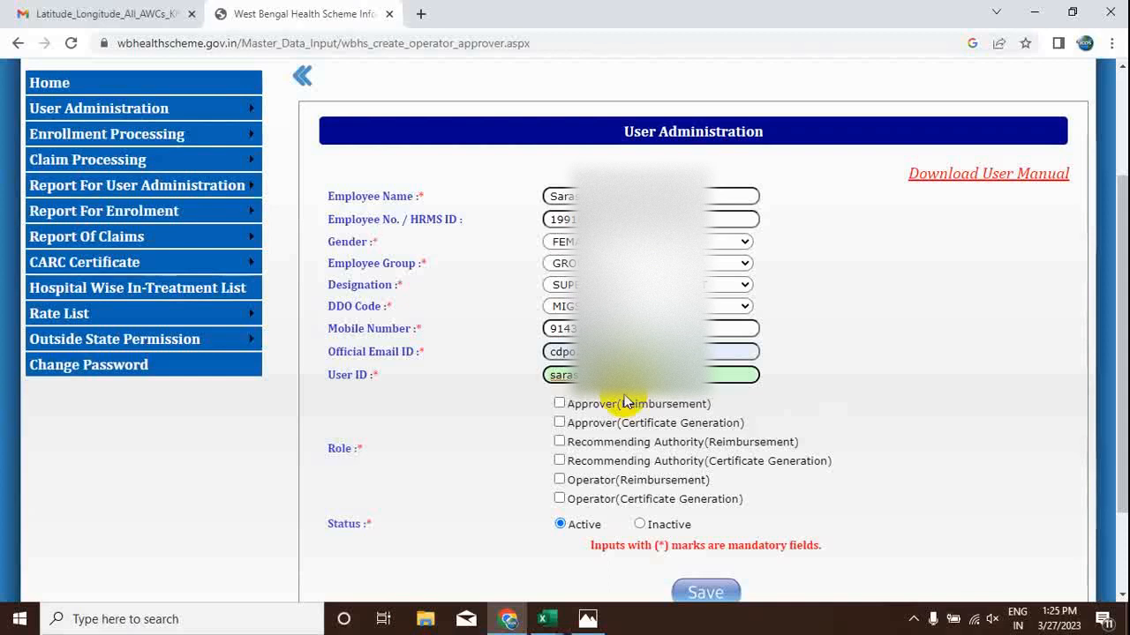
# Step: Assign the Operator(Reimbursement) and Operator(Certificate Generation) roles to the new user
pyautogui.scroll(-3, 942, 366)
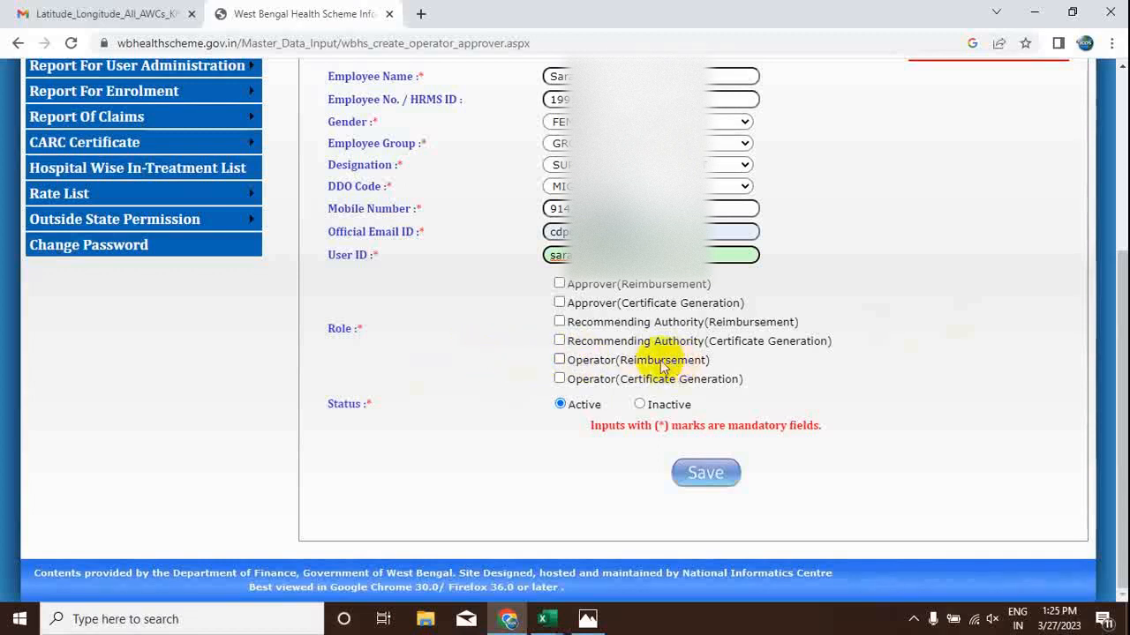
pyautogui.click(560, 361)
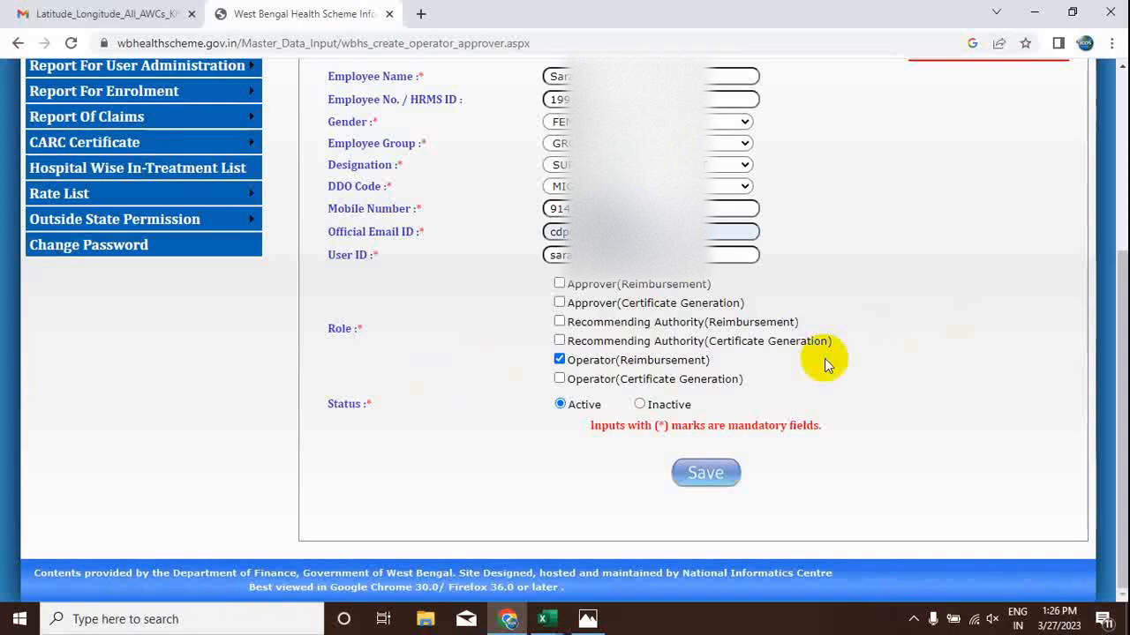
pyautogui.click(560, 379)
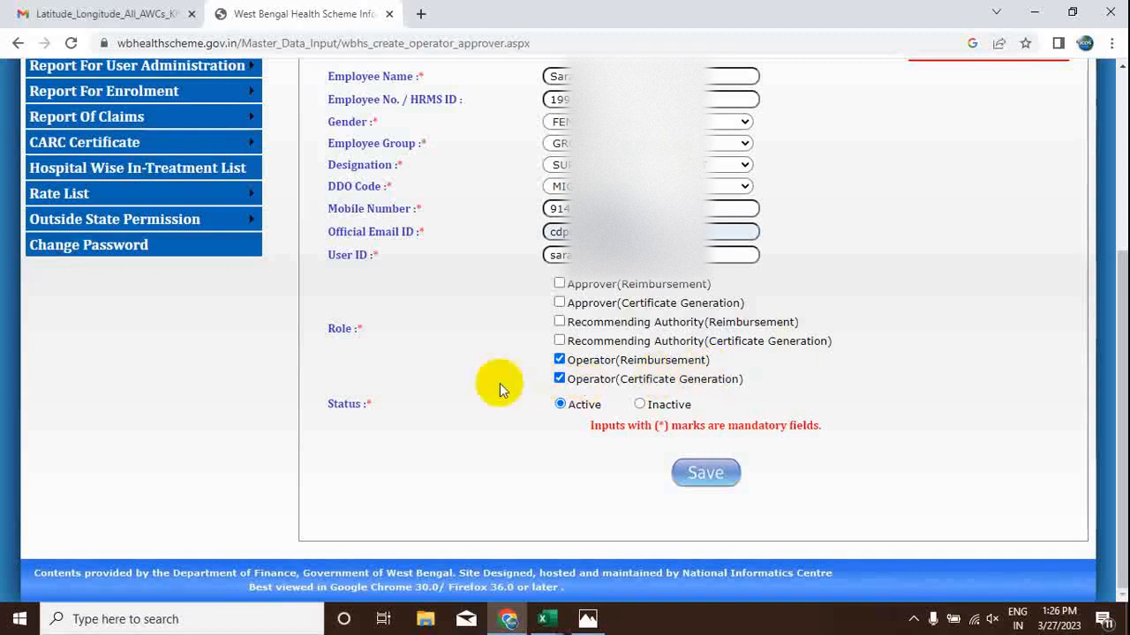
# Step: Save the new user with Active status and check the user's entry in the list below the form
pyautogui.click(718, 475)
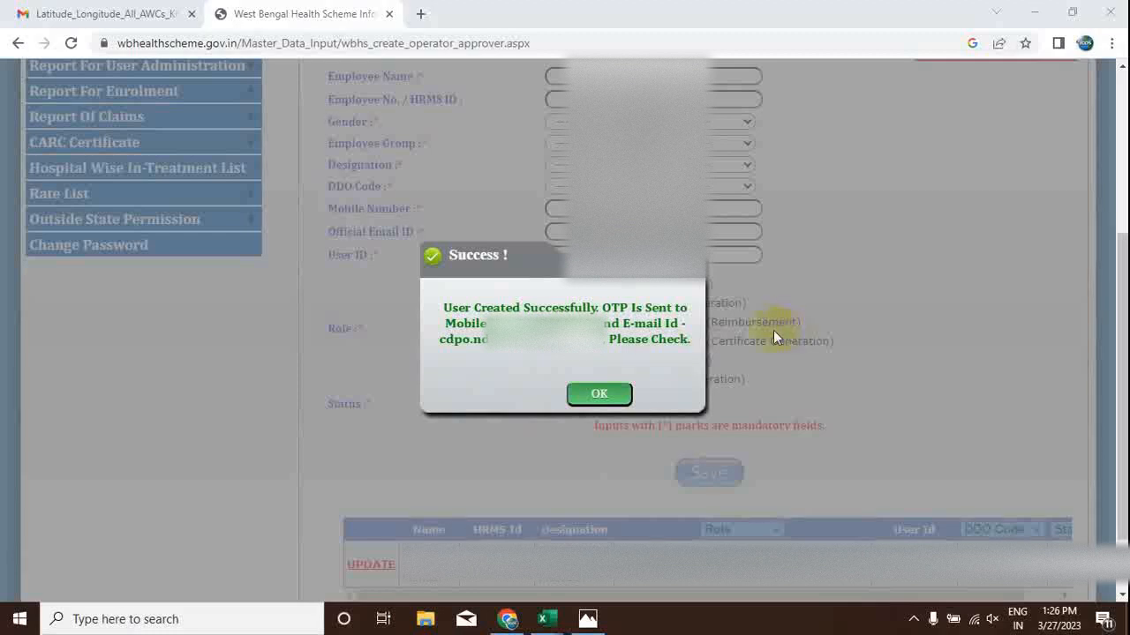
pyautogui.click(583, 400)
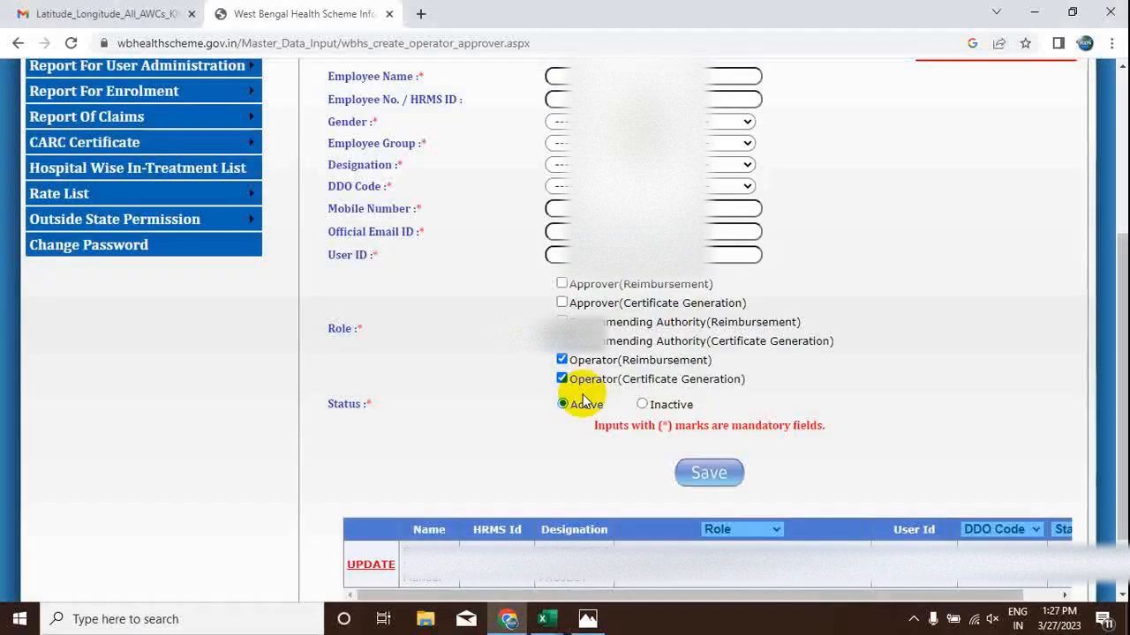
pyautogui.scroll(-1, 902, 388)
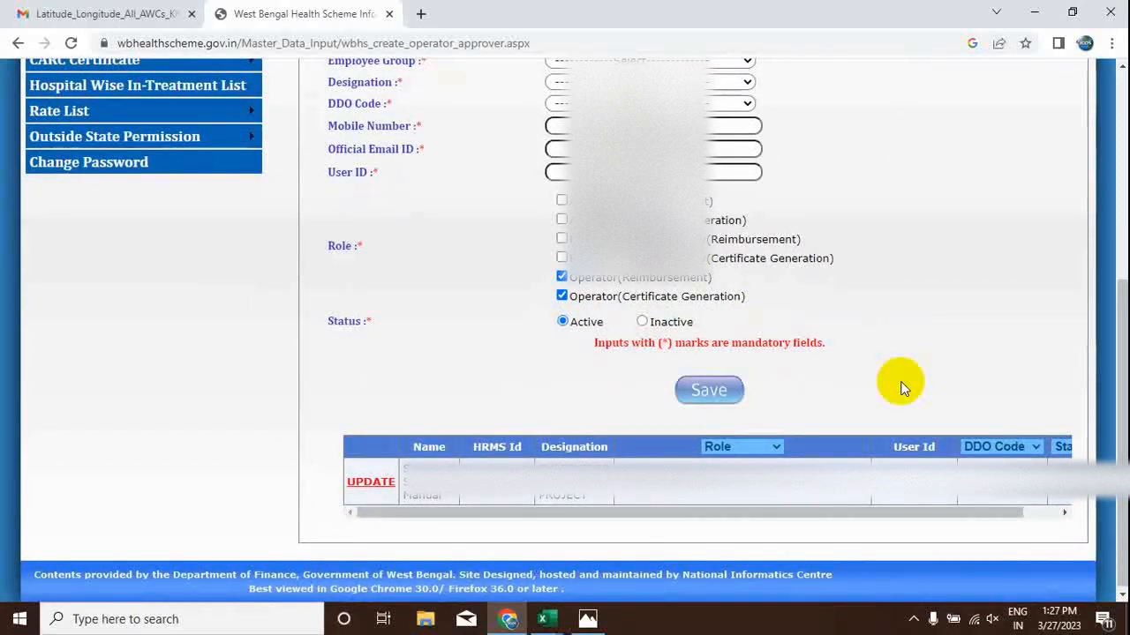
pyautogui.moveTo(751, 514); pyautogui.dragTo(650, 499)
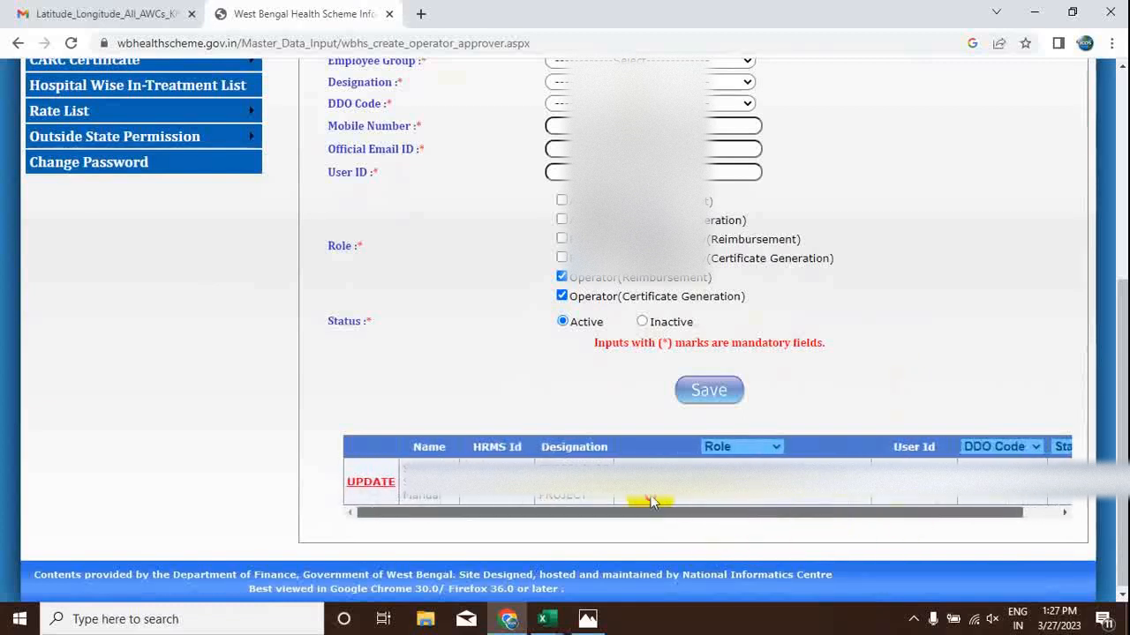